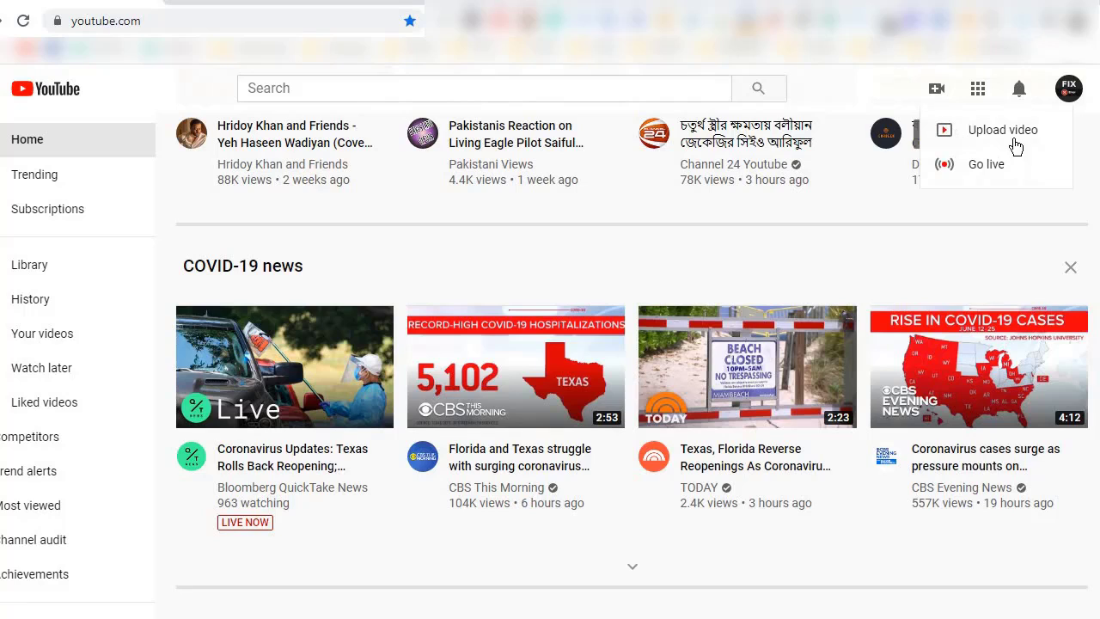
Start a video upload and choose the "How to create facebook shopProduct uploadFacebook Business" video from the project folder inside camtasia studio on Local Disk (E:).
click(980, 136)
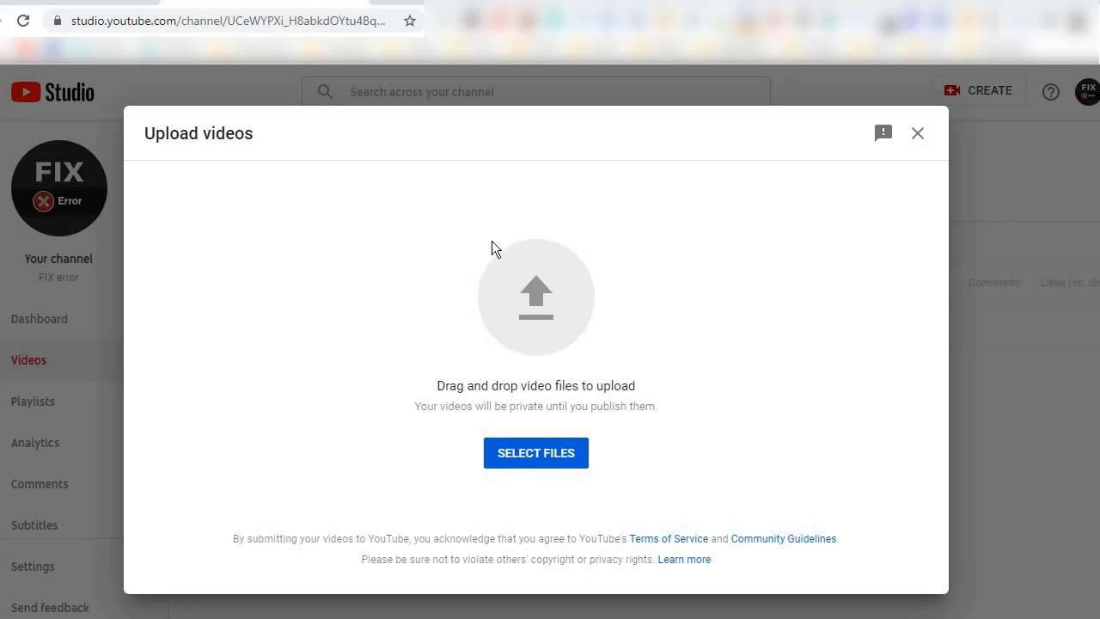
click(533, 461)
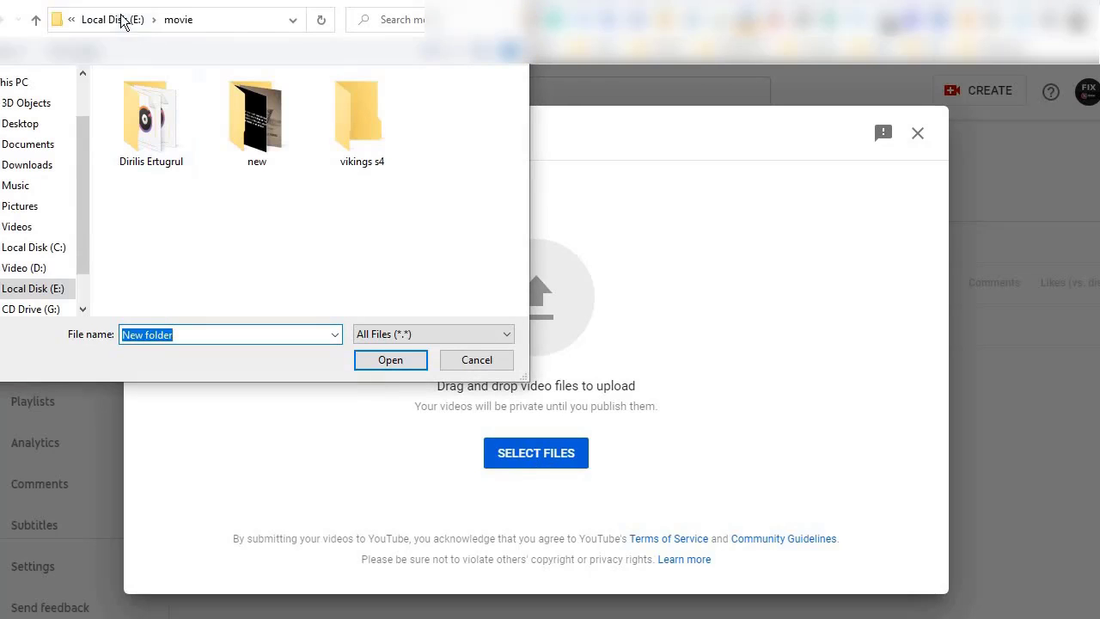
click(112, 19)
double_click(159, 140)
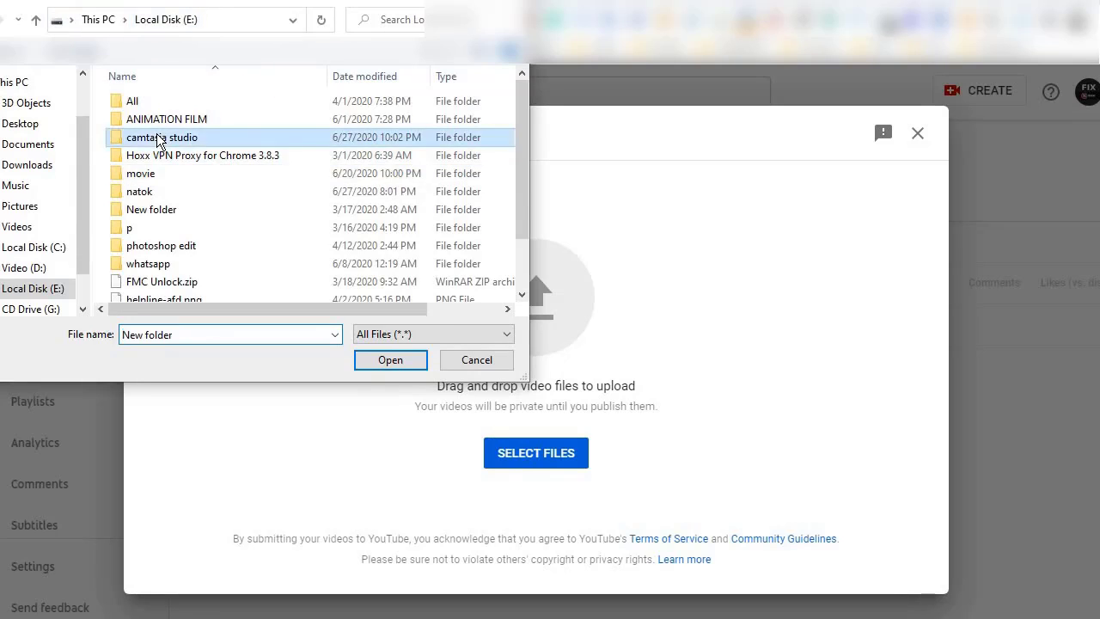
click(169, 101)
key(Return)
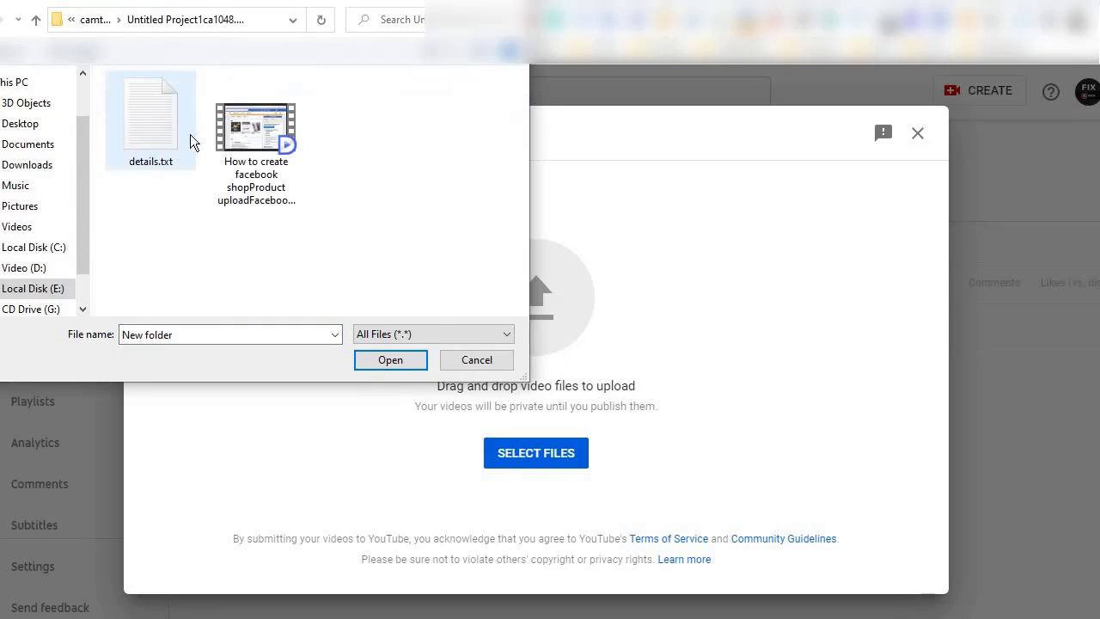
click(256, 150)
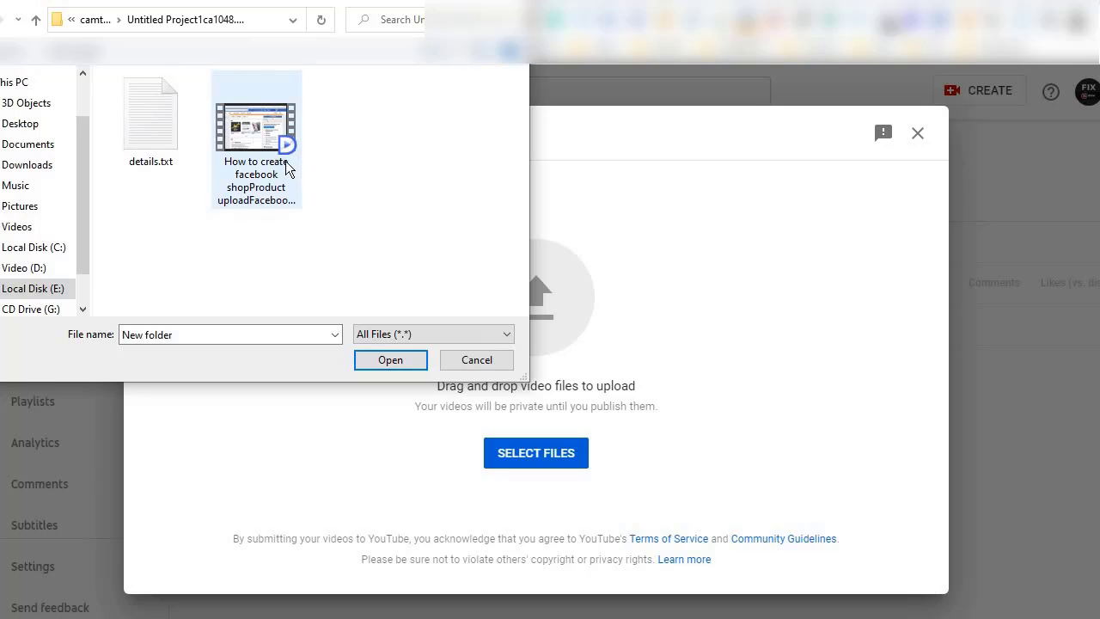
double_click(286, 167)
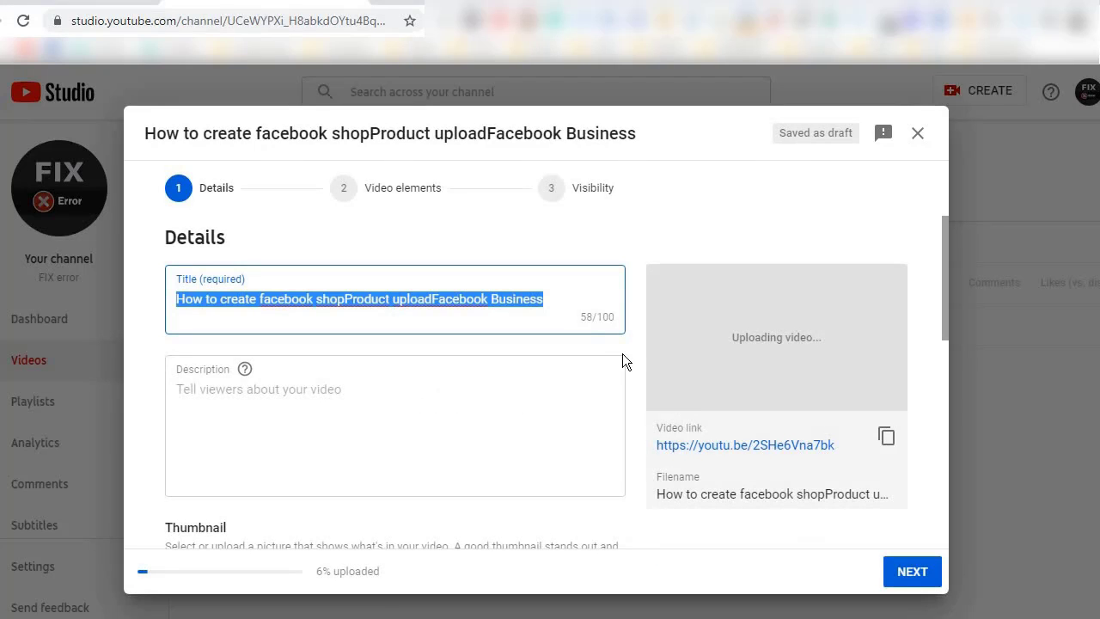
Clear the prefilled video title and look over the description, thumbnail and playlist fields.
key(BackSpace)
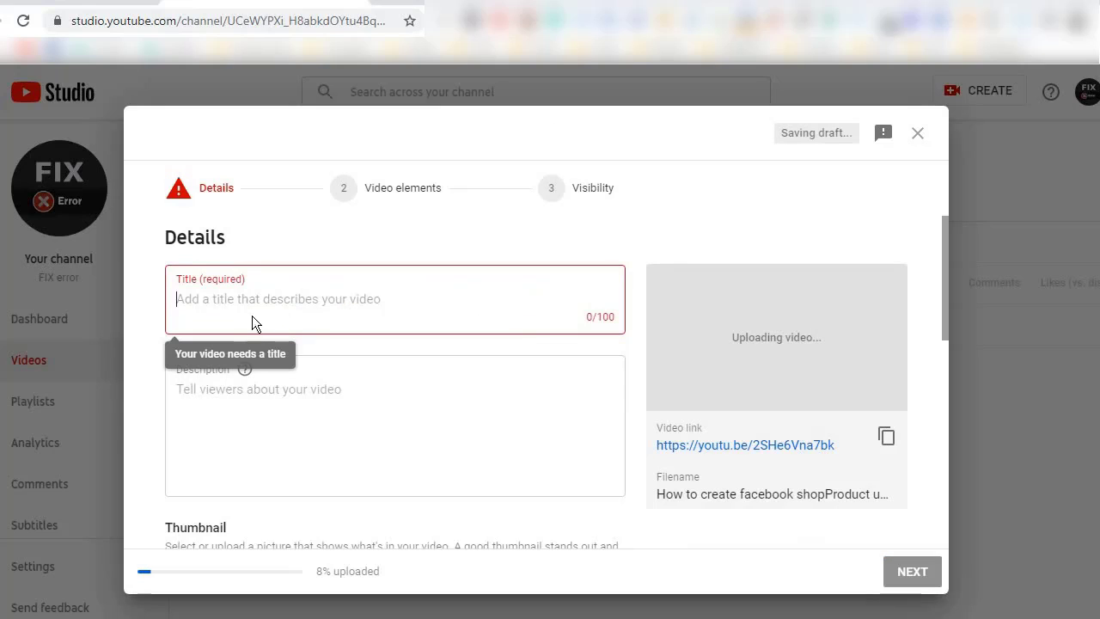
click(309, 434)
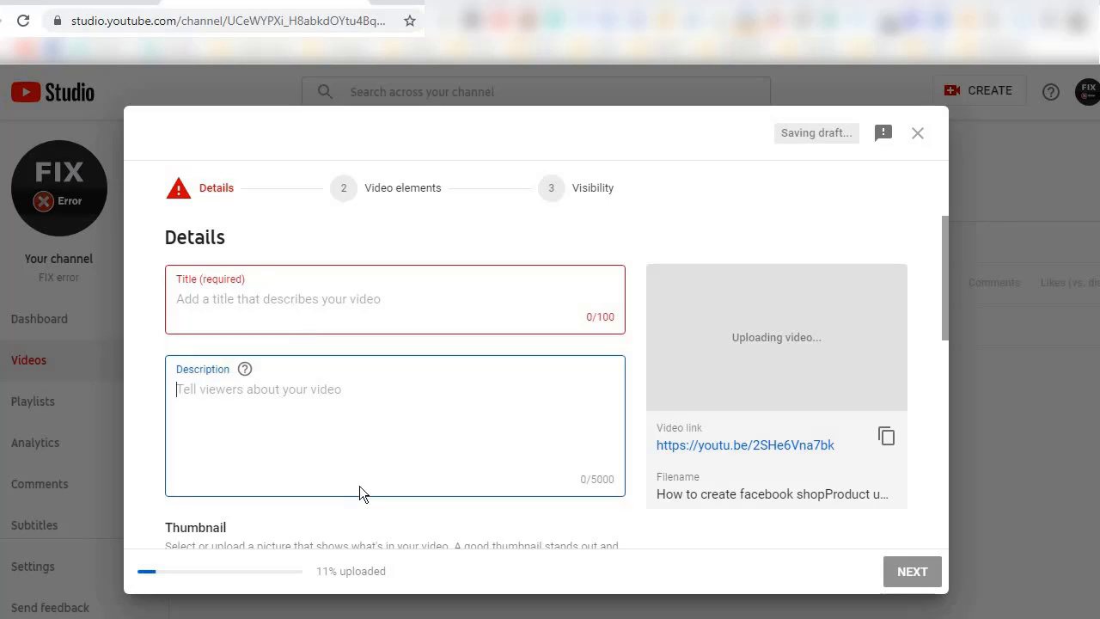
scroll(385, 483, down, 2)
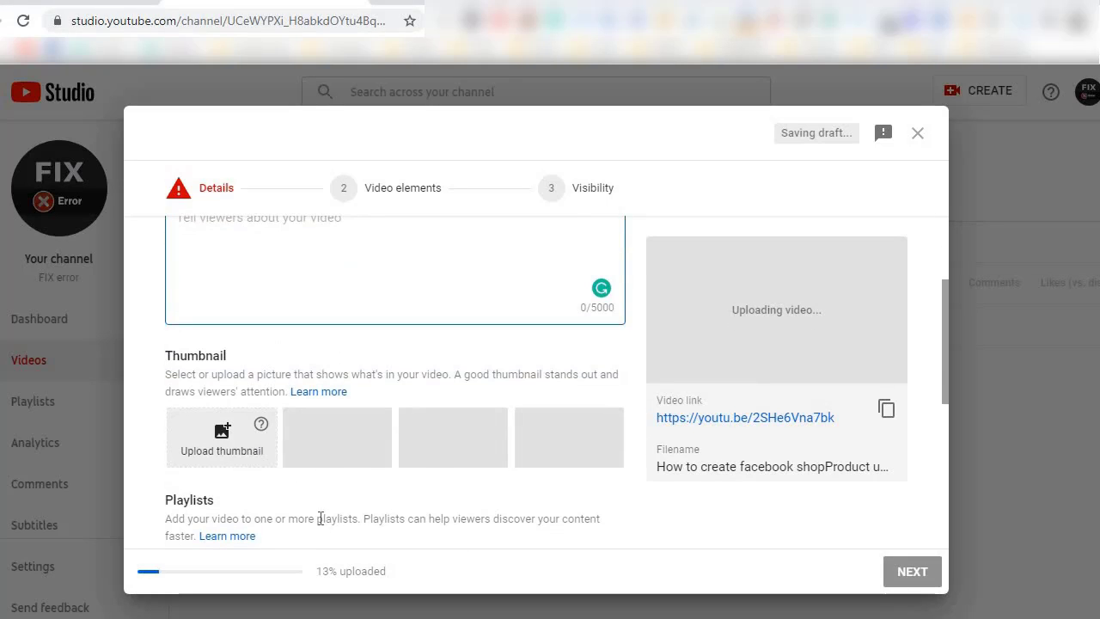
scroll(319, 515, down, 2)
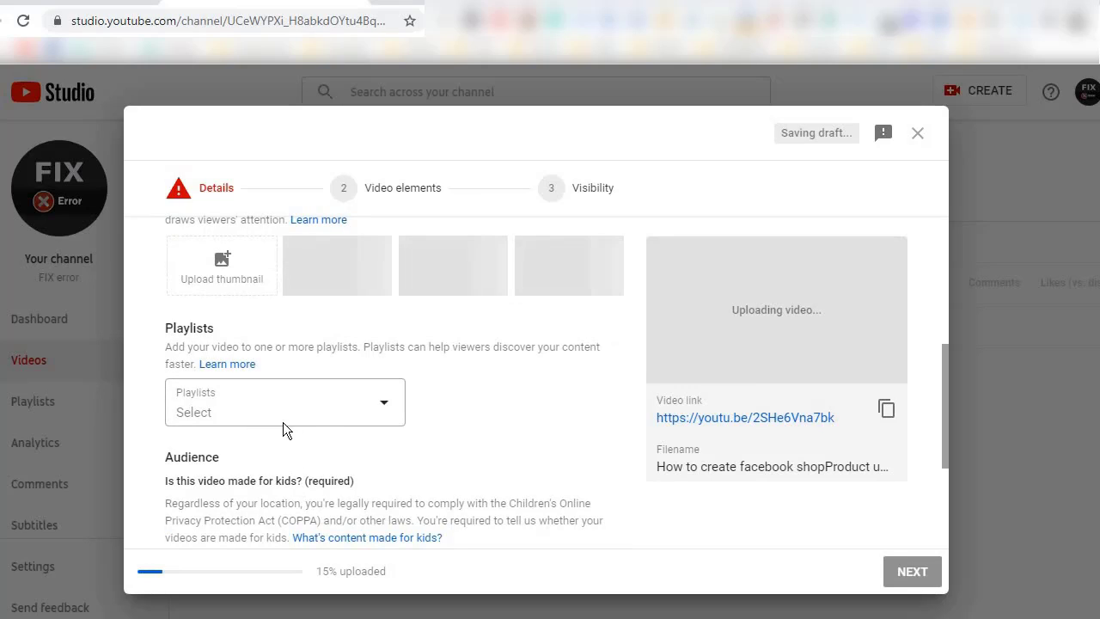
scroll(463, 506, up, 4)
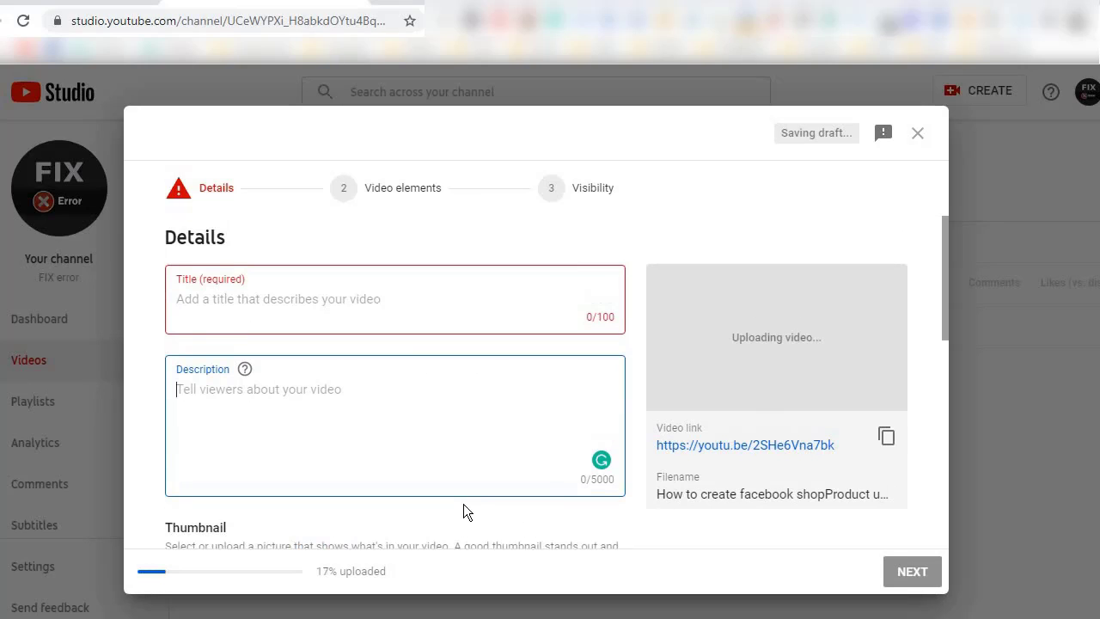
click(371, 305)
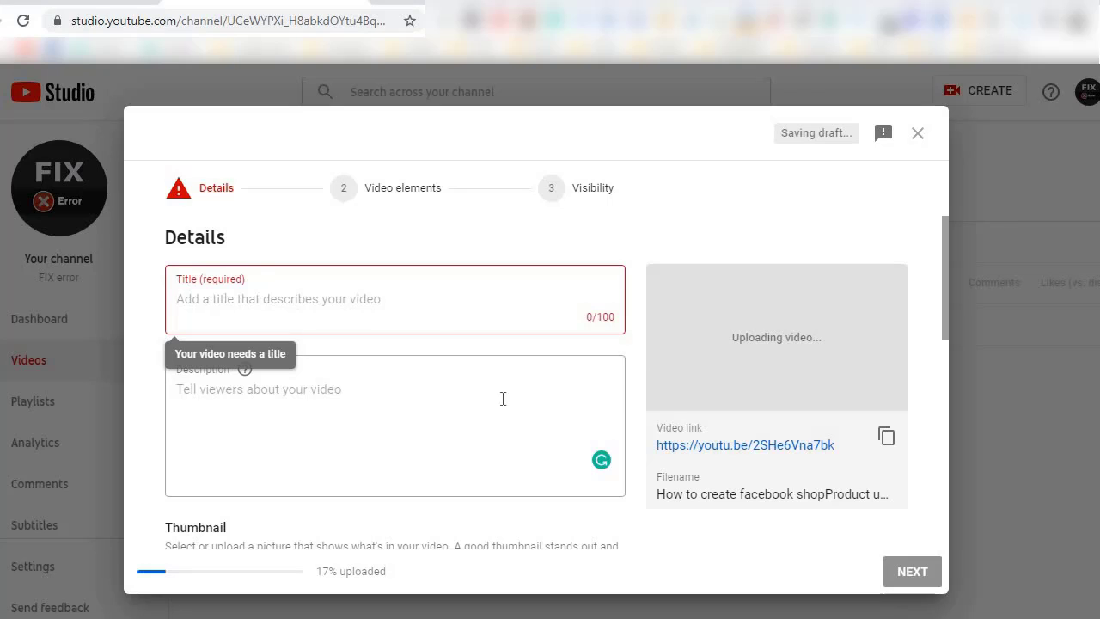
Copy "How to create facebook shop|Product upload|Facebook Business" from the details text file in Notepad into the video's title.
key(alt+Tab)
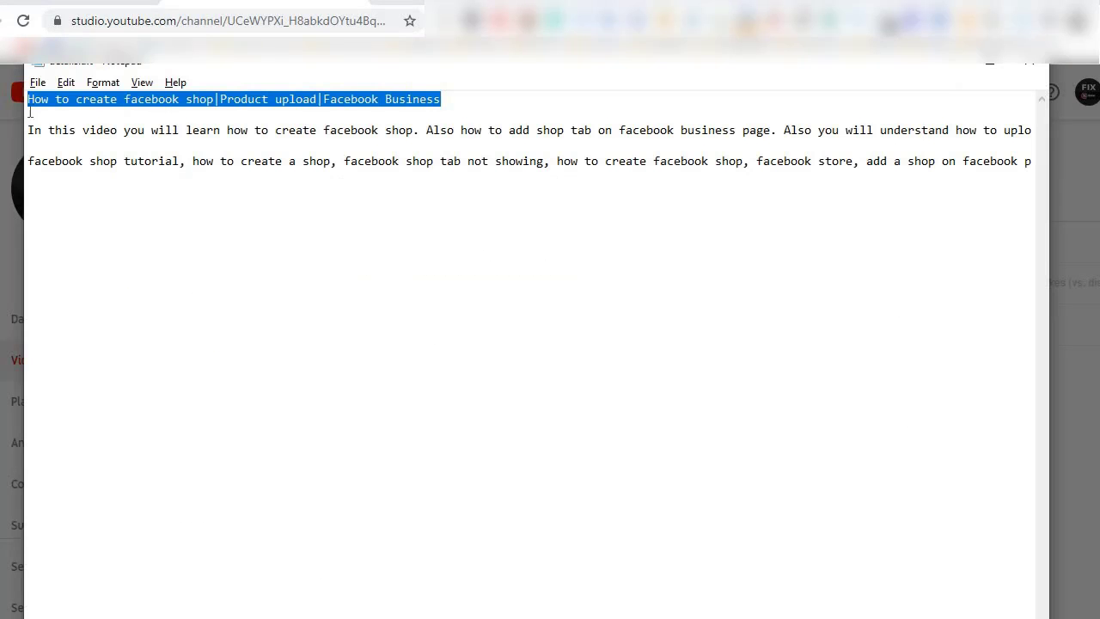
click(378, 167)
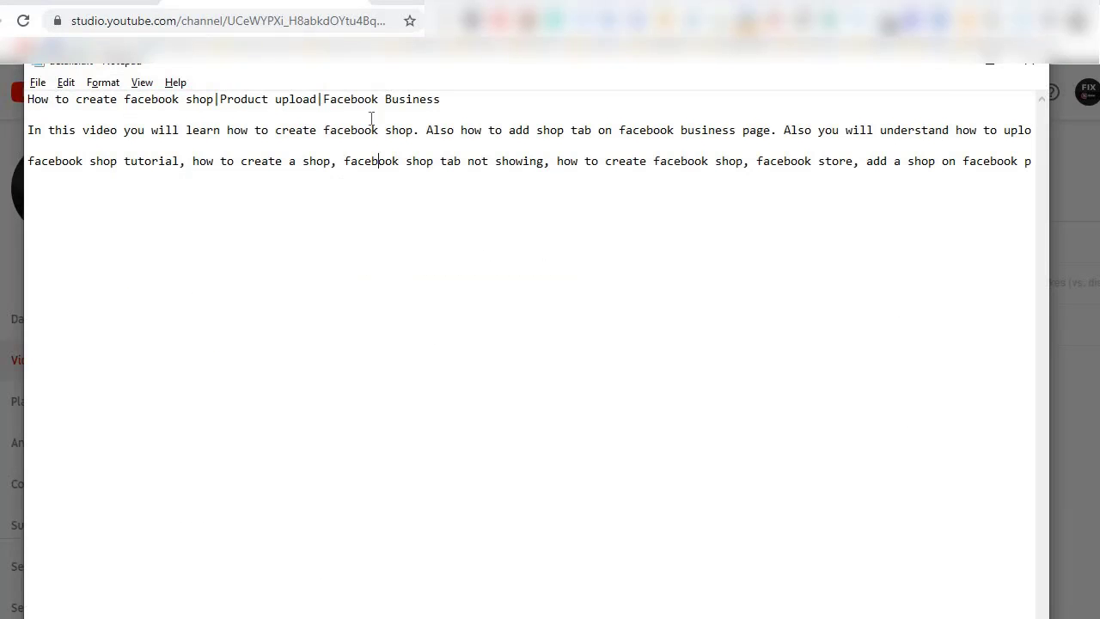
drag(453, 100, 27, 100)
key(ctrl+c)
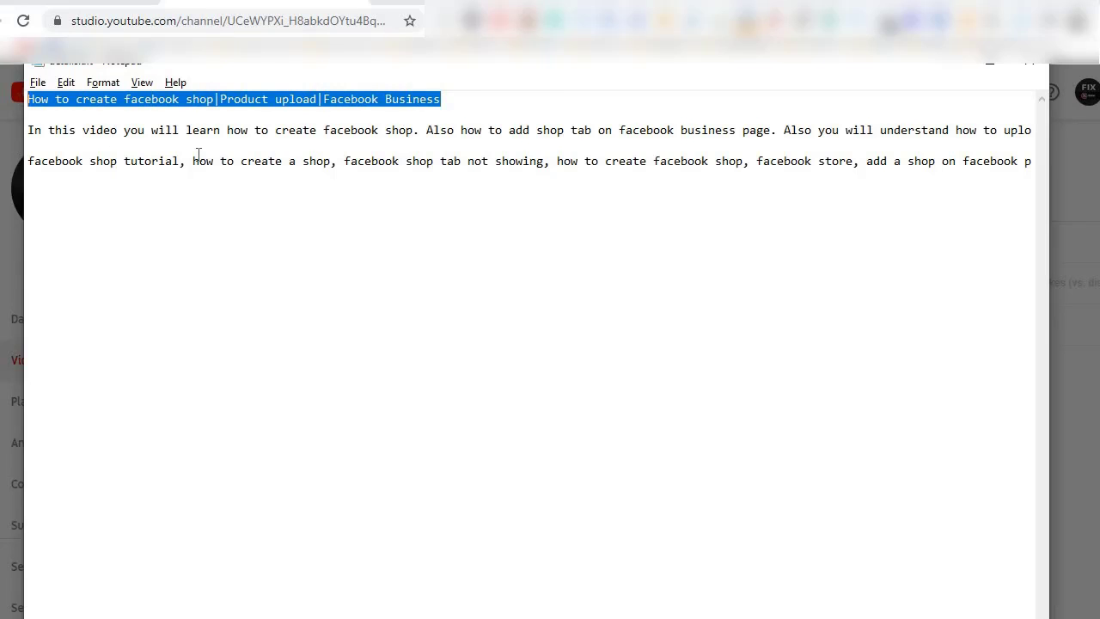
key(alt+Tab)
click(316, 298)
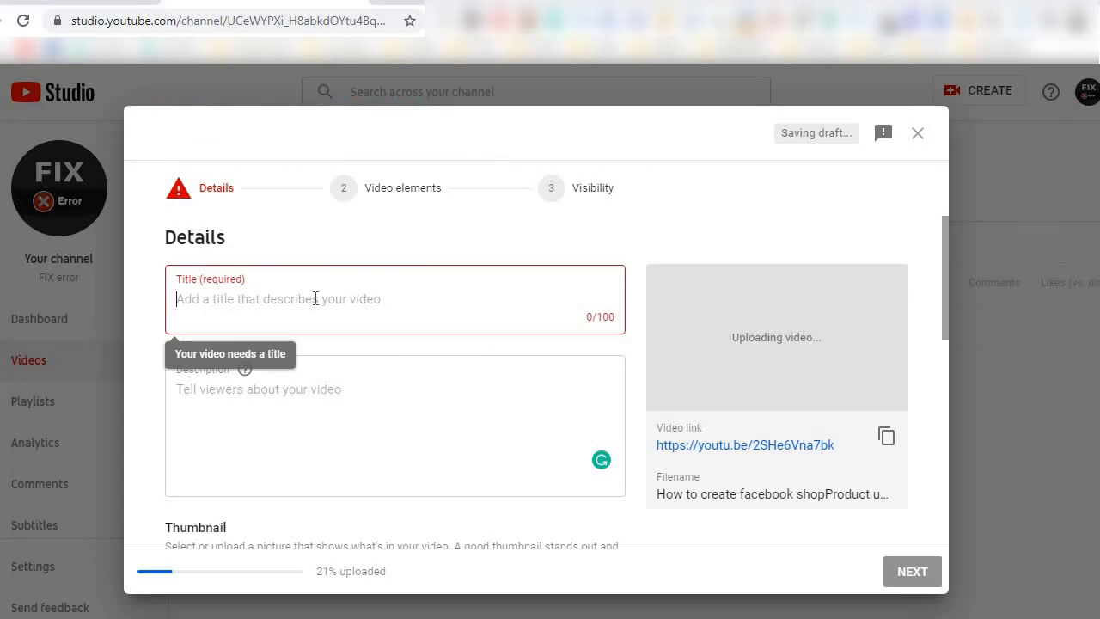
key(ctrl+v)
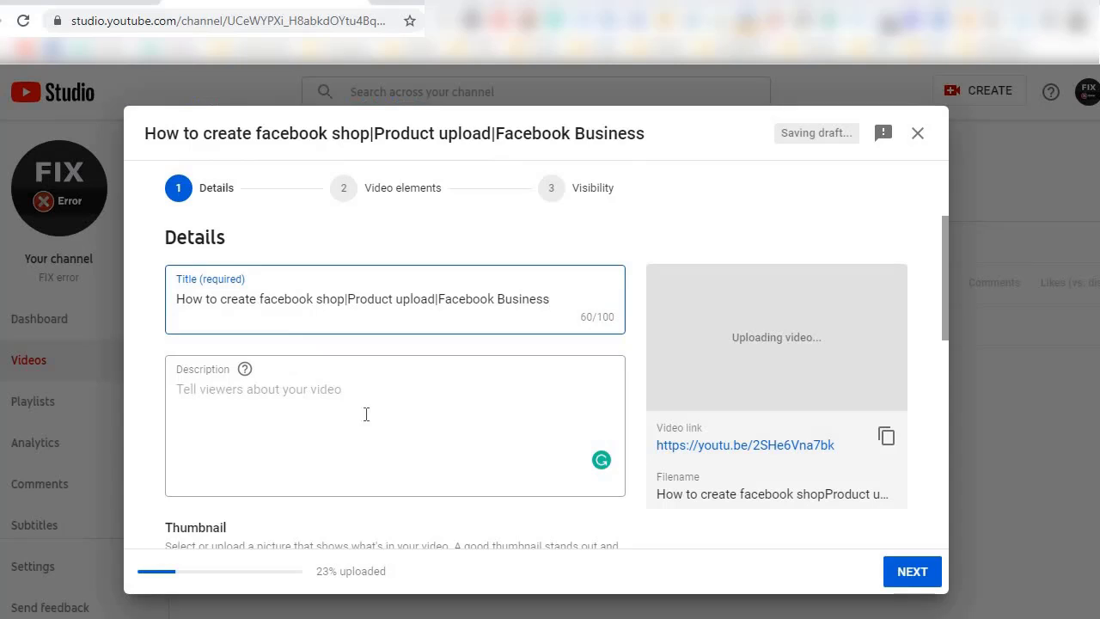
Copy the paragraph beginning "In this video you will learn how to create facebook shop" from the Notepad file into the video's description.
click(327, 400)
key(alt+Tab)
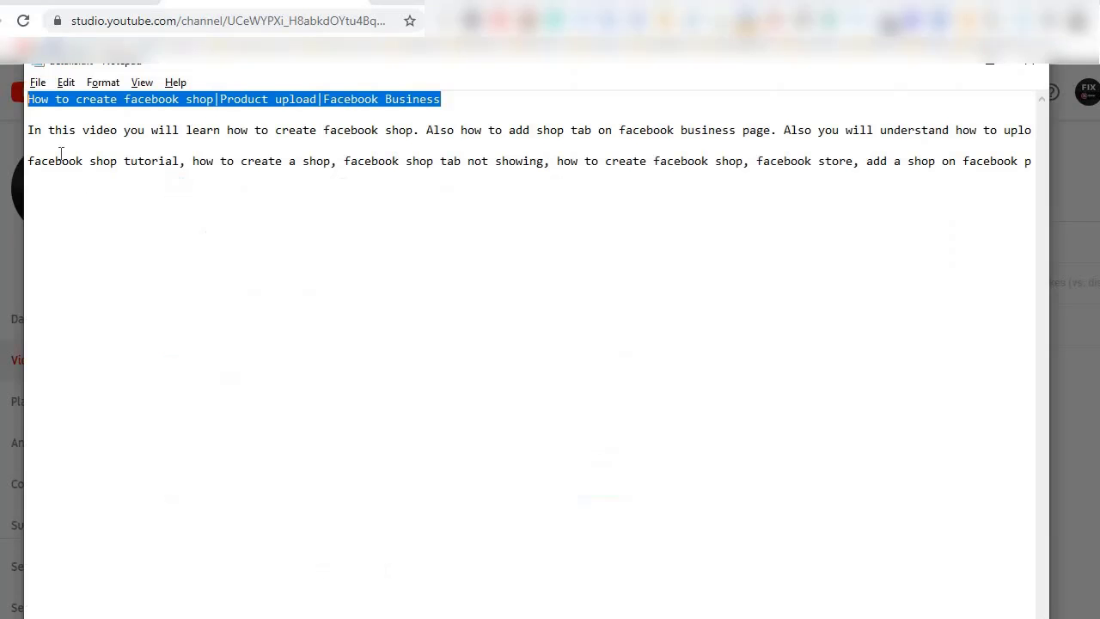
click(27, 129)
drag(27, 129, 1048, 132)
key(ctrl+c)
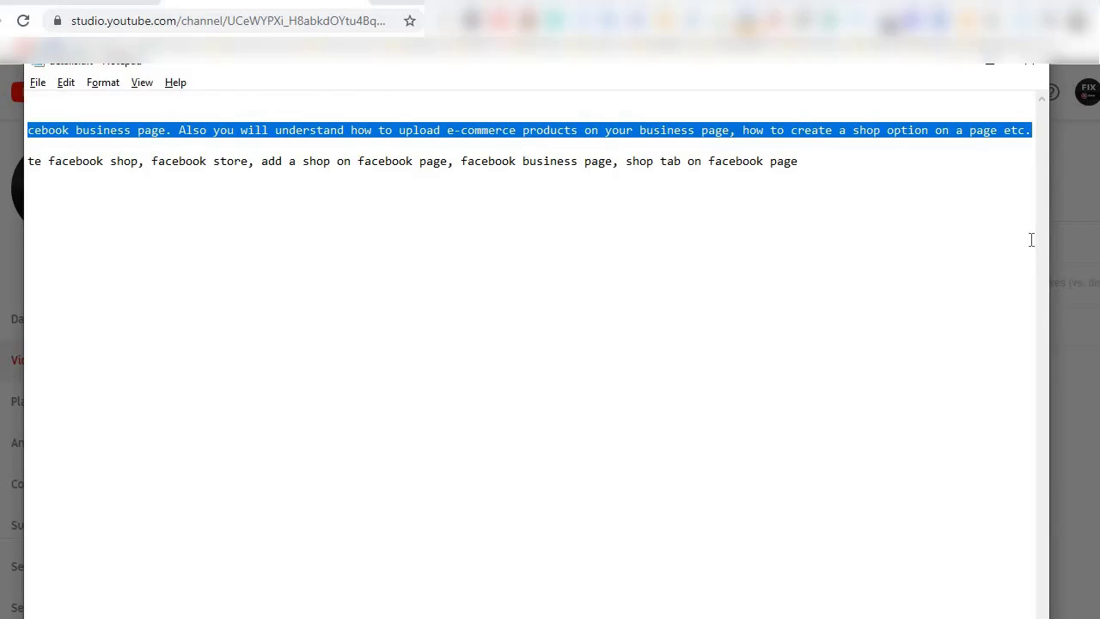
key(alt+Tab)
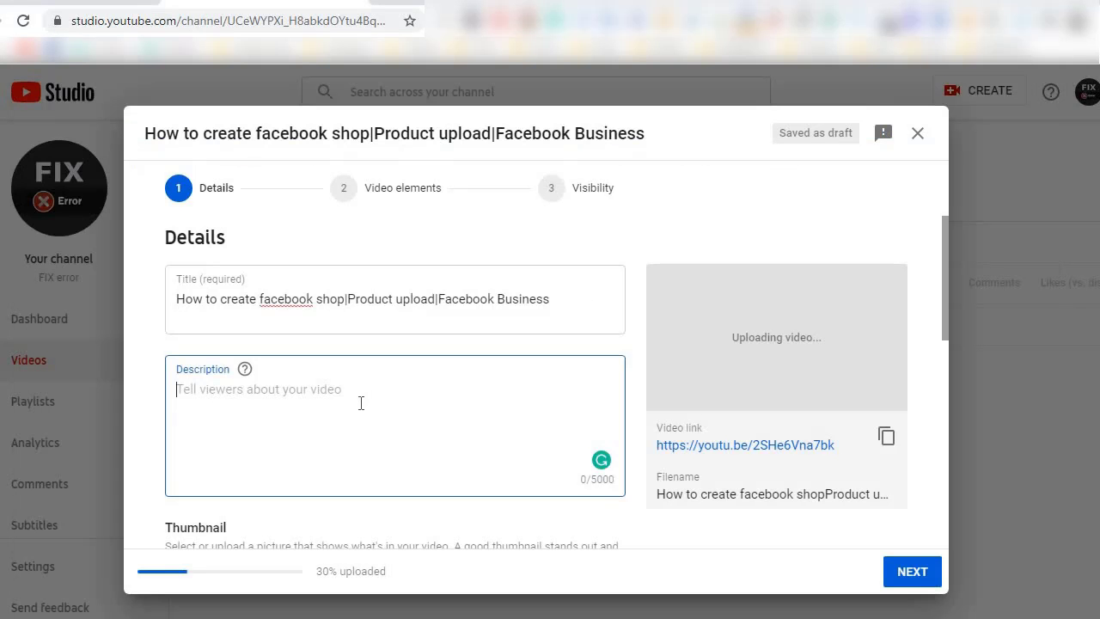
key(ctrl+v)
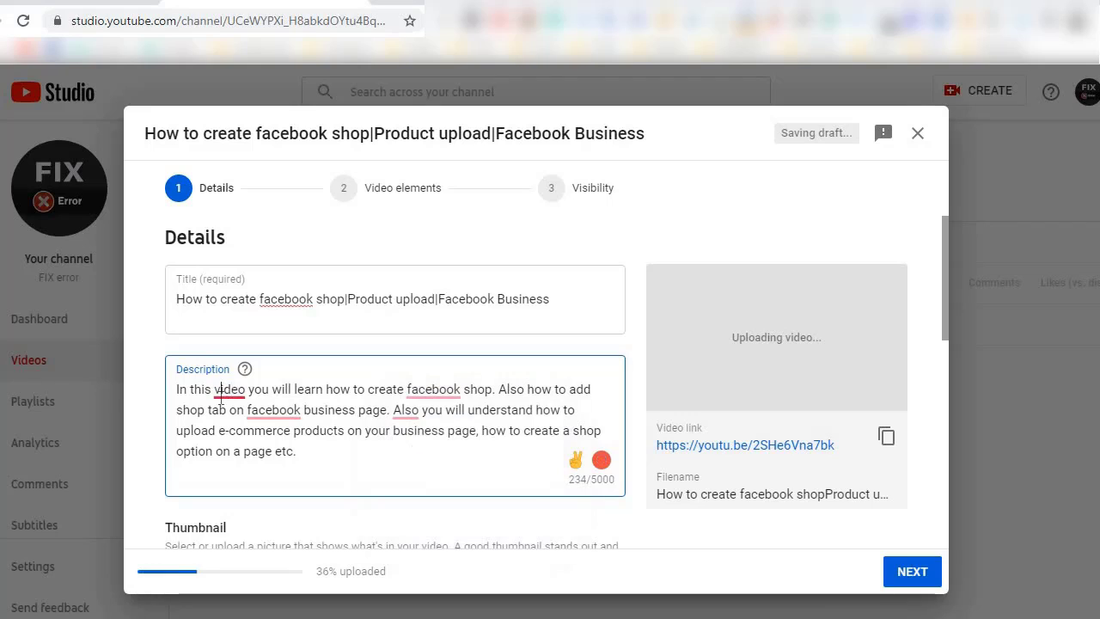
Accept the grammar suggestions in the description that add a comma after "In this video" and capitalize "Facebook" before "business page".
mouse_move(225, 390)
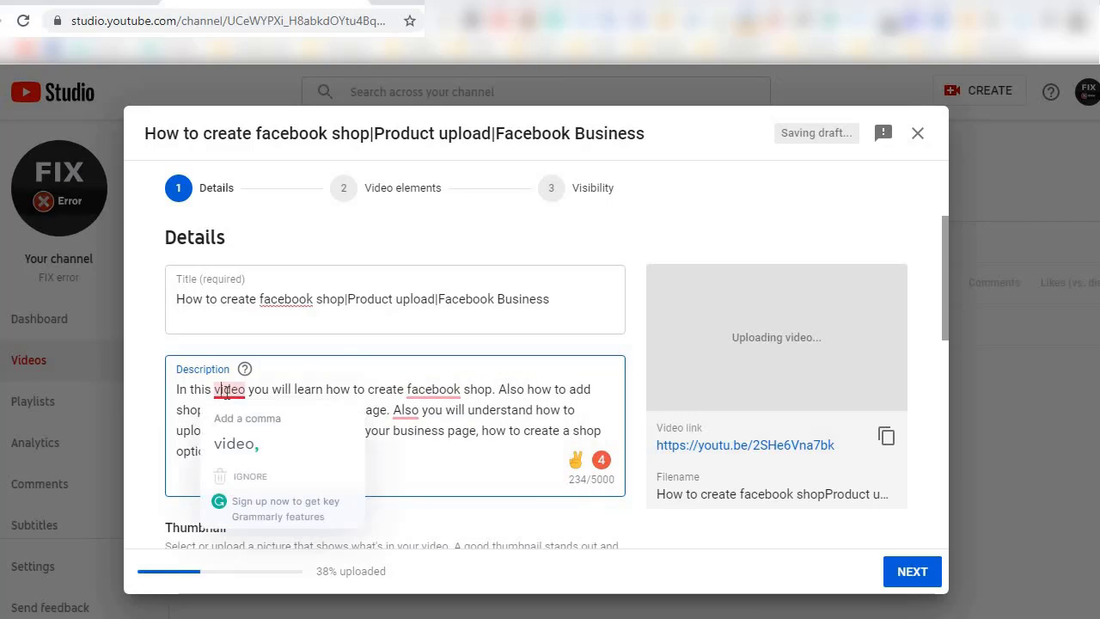
click(228, 443)
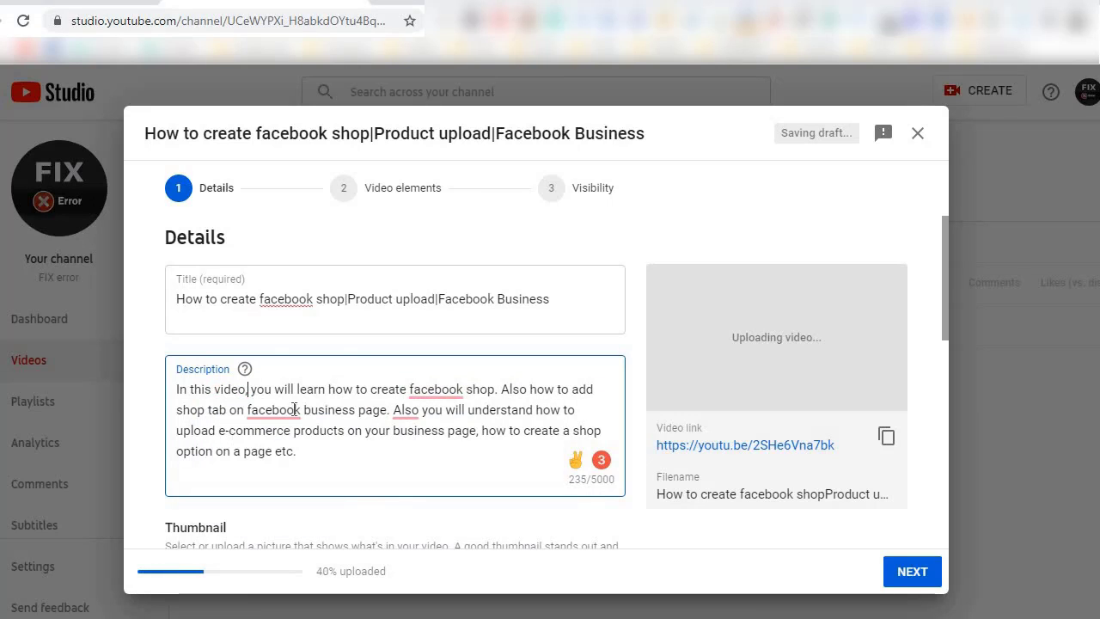
click(426, 391)
click(272, 409)
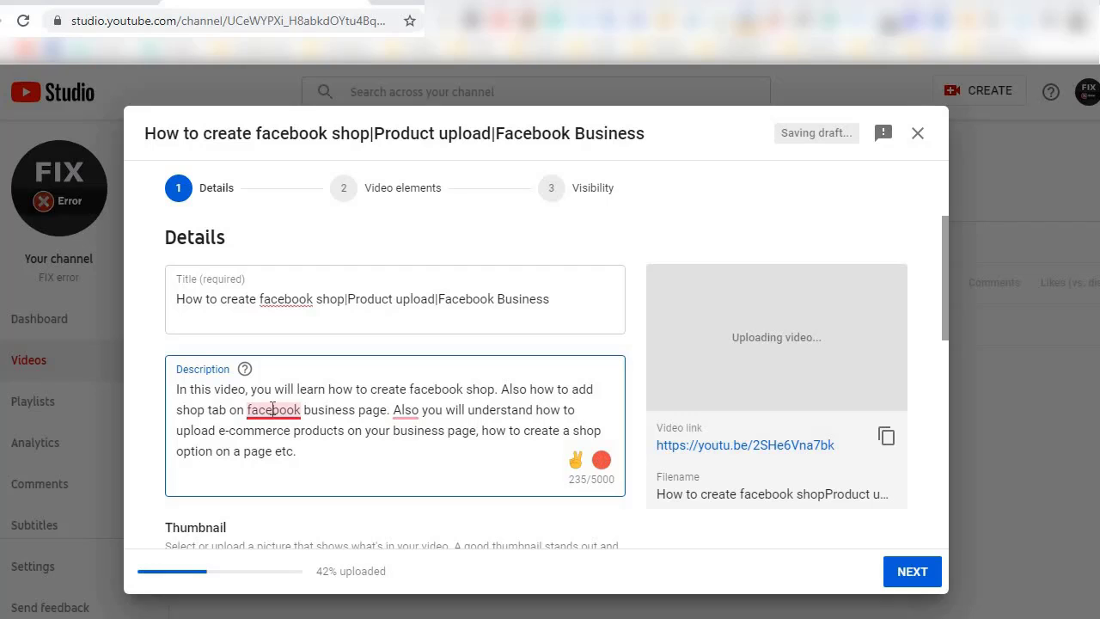
mouse_move(272, 408)
click(270, 455)
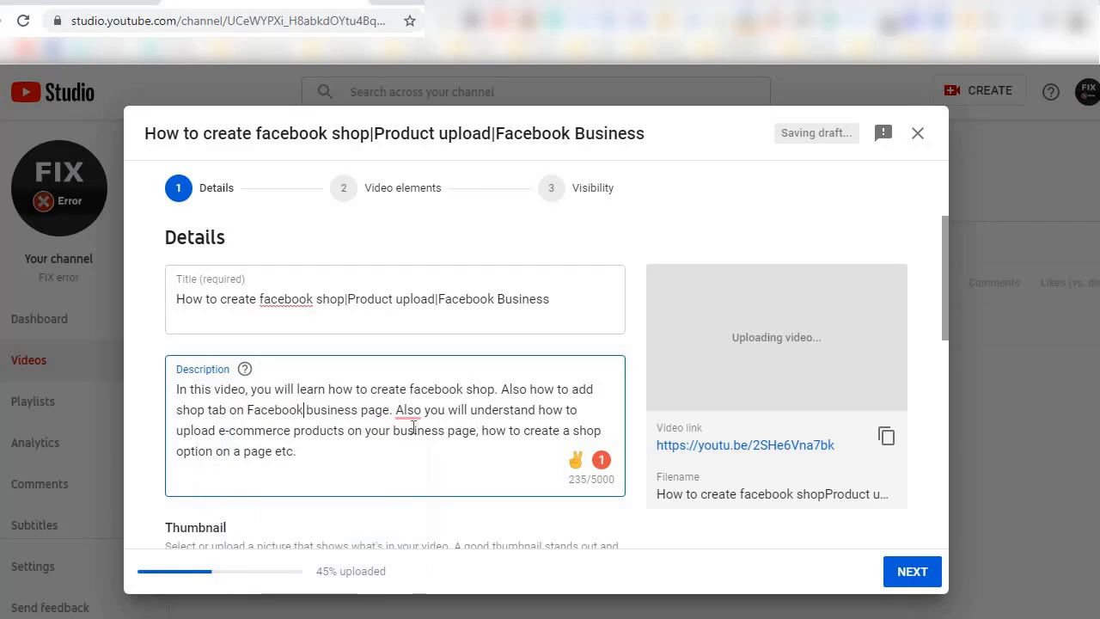
Accept the suggestions that add a comma after "Also" before "you will understand" and insert "the" before "Facebook business page".
click(398, 410)
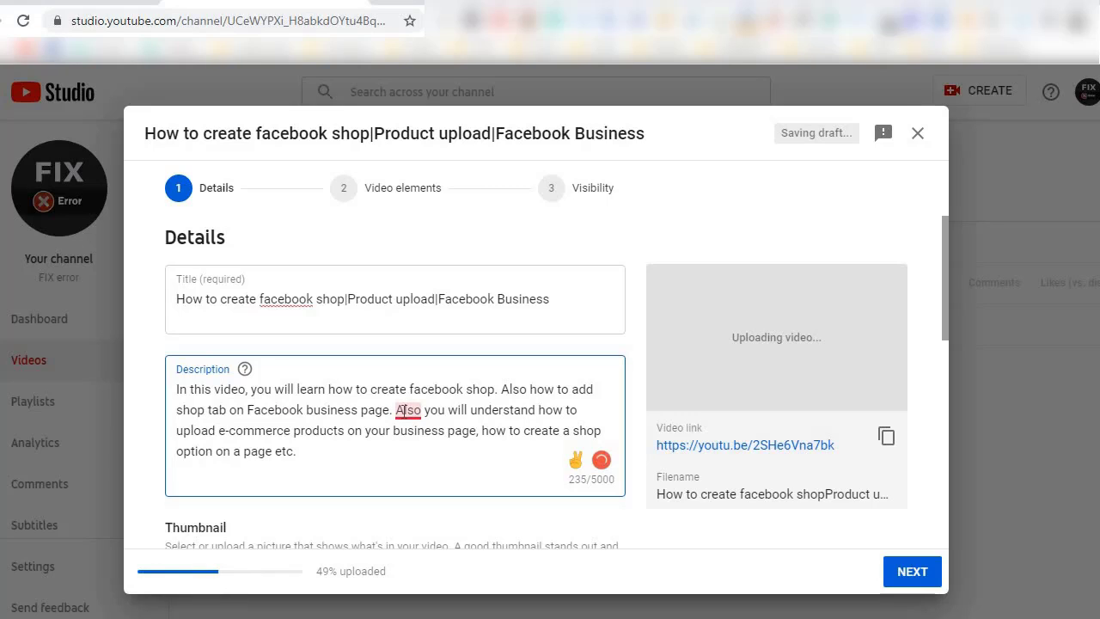
mouse_move(406, 409)
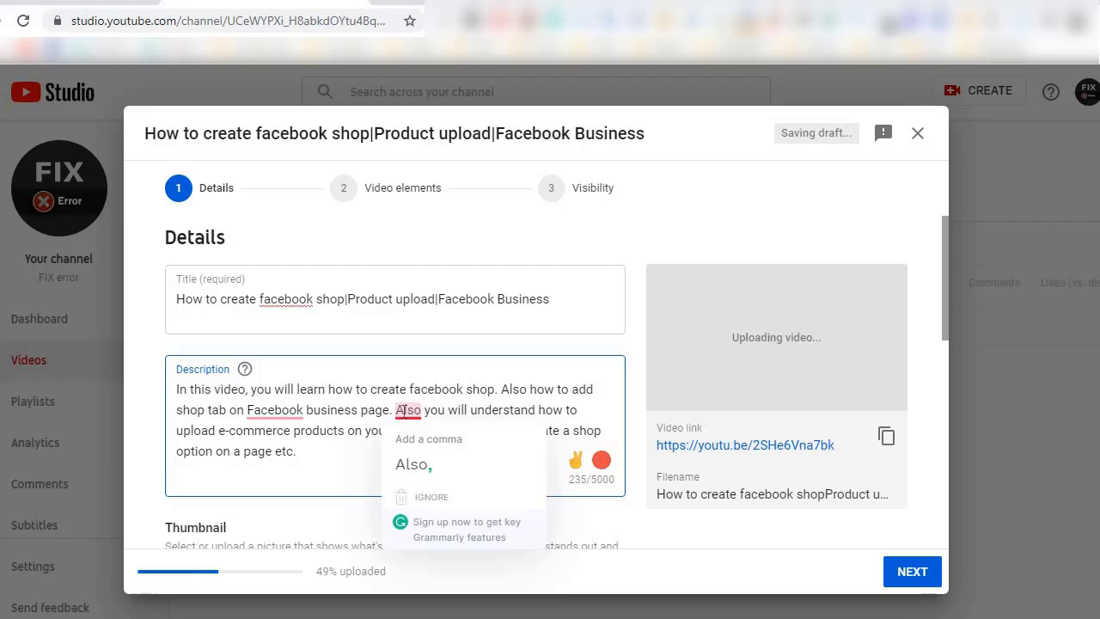
click(410, 462)
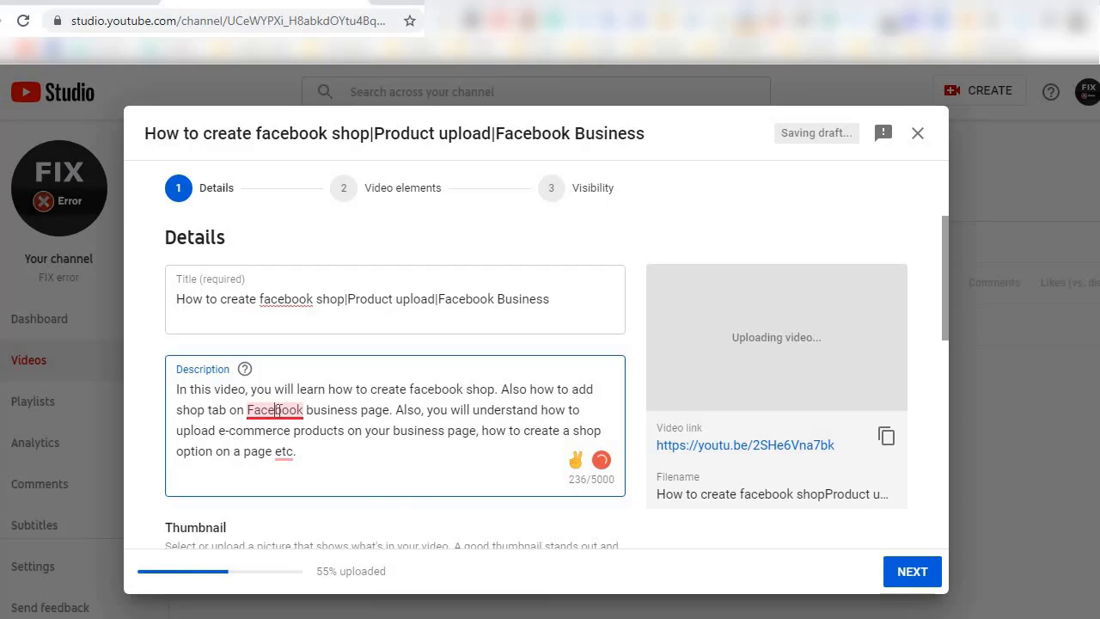
click(276, 410)
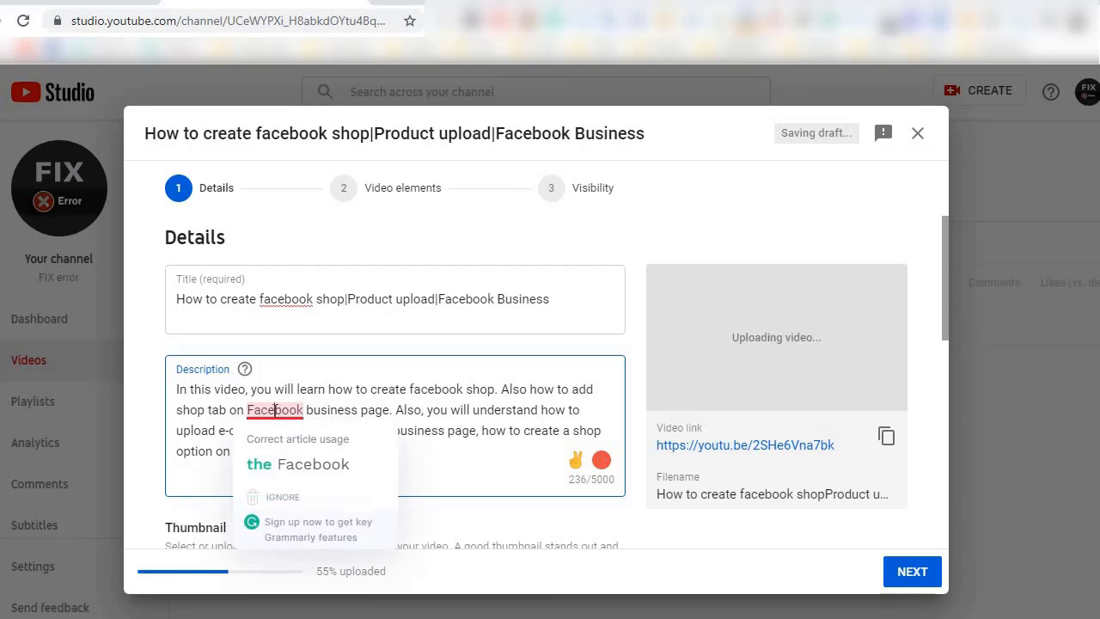
click(284, 461)
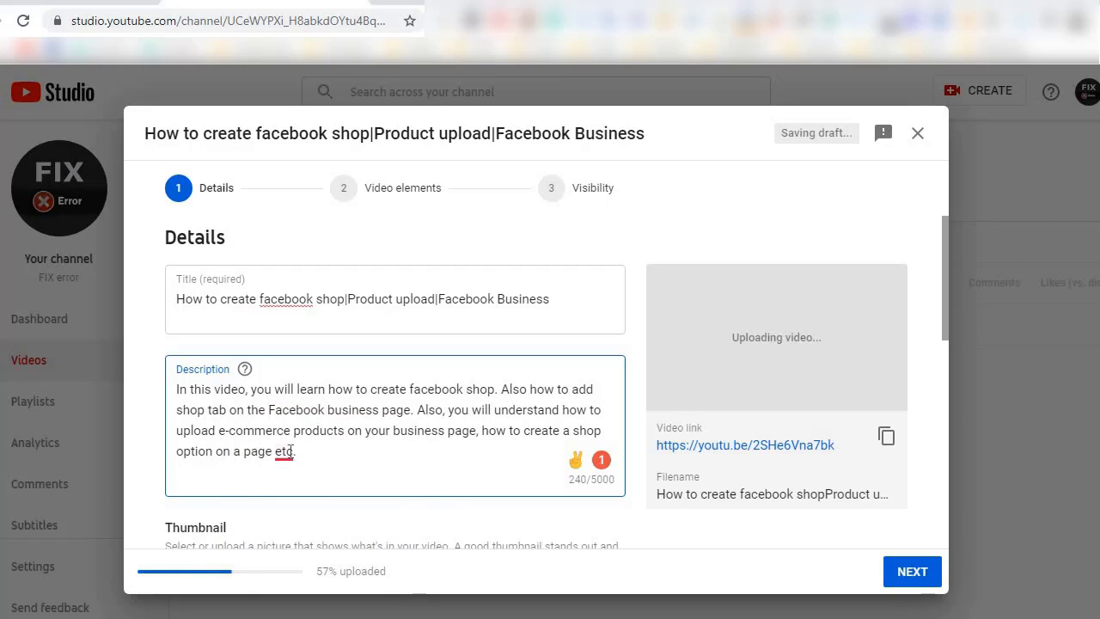
Accept the suggestions that add a comma before "etc." and insert "the" before "shop tab" in the description.
mouse_move(286, 451)
click(288, 503)
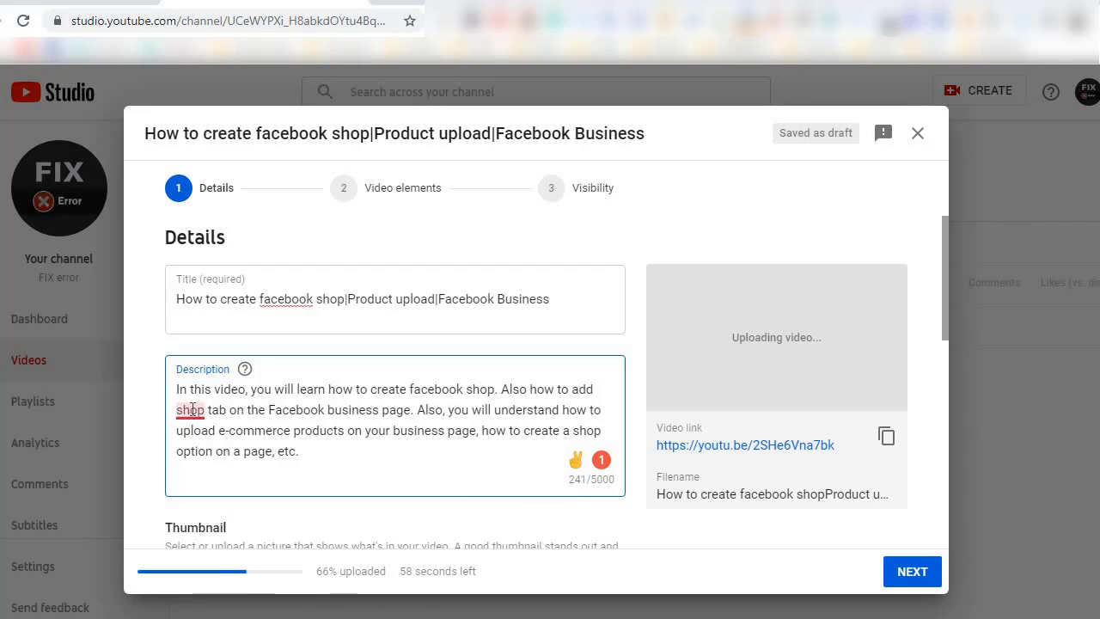
mouse_move(190, 409)
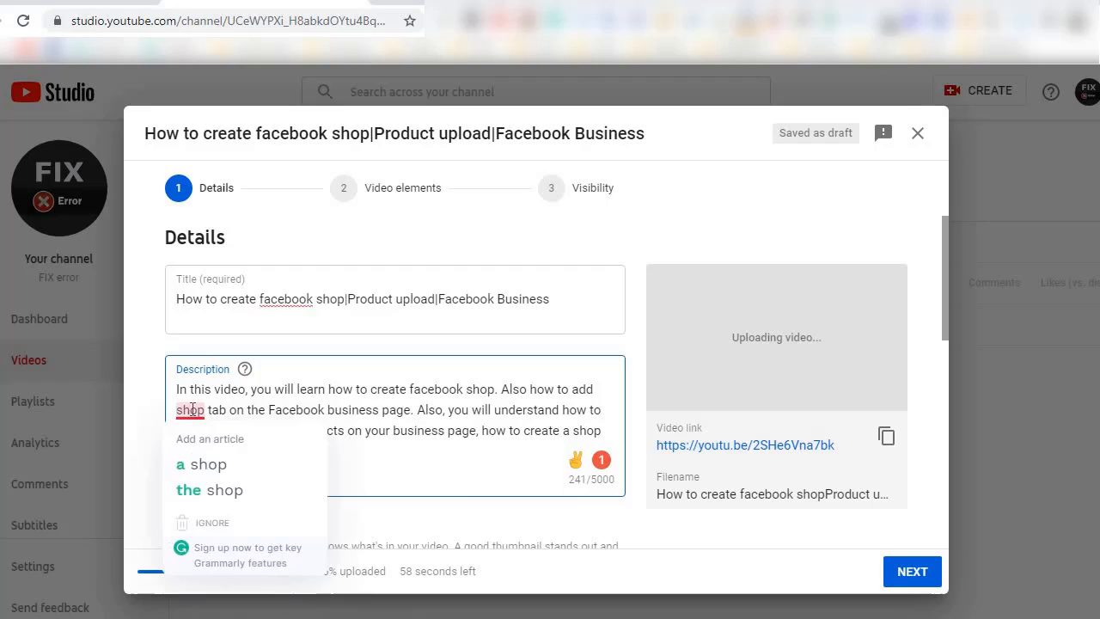
click(198, 489)
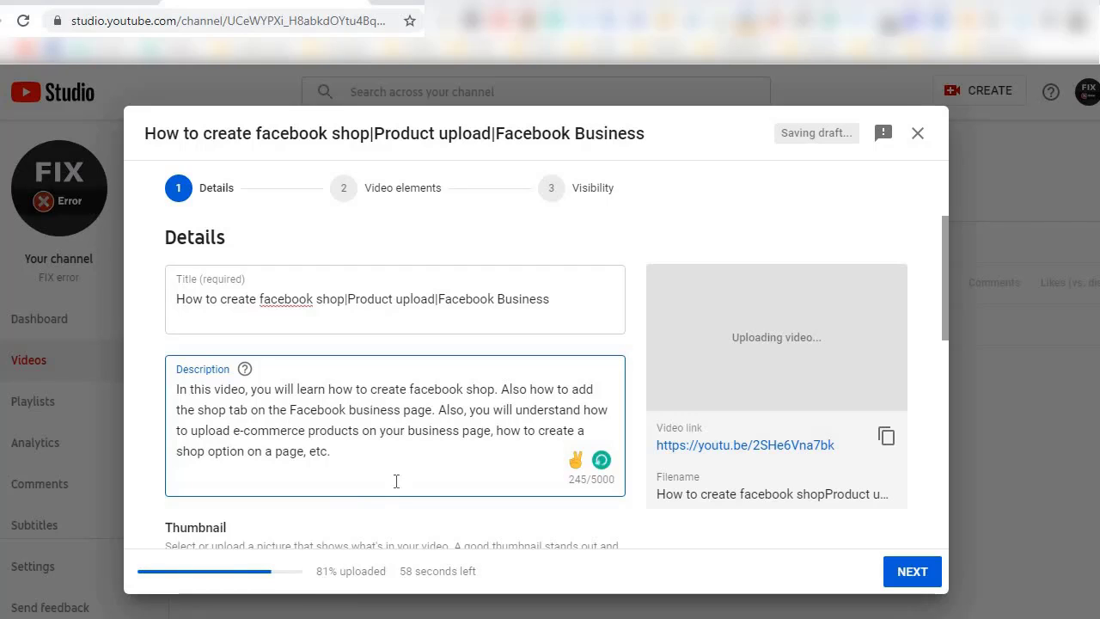
Capitalize the "f" in the title's first "facebook" so it reads "How to create Facebook shop|Product upload|Facebook Business".
click(271, 299)
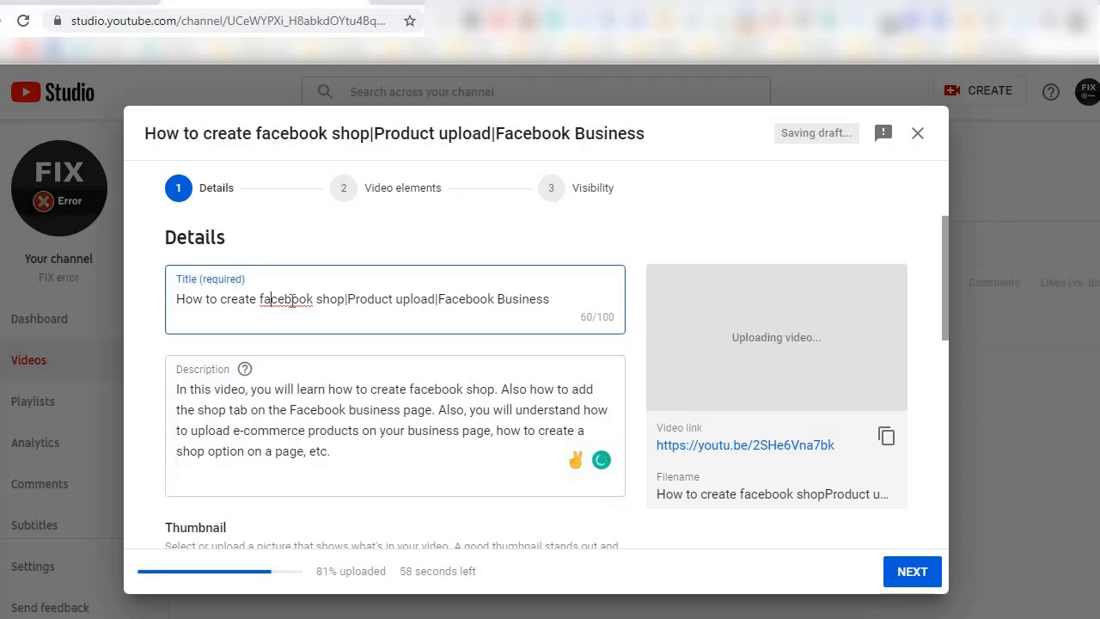
click(260, 299)
key(Left)
key(Left)
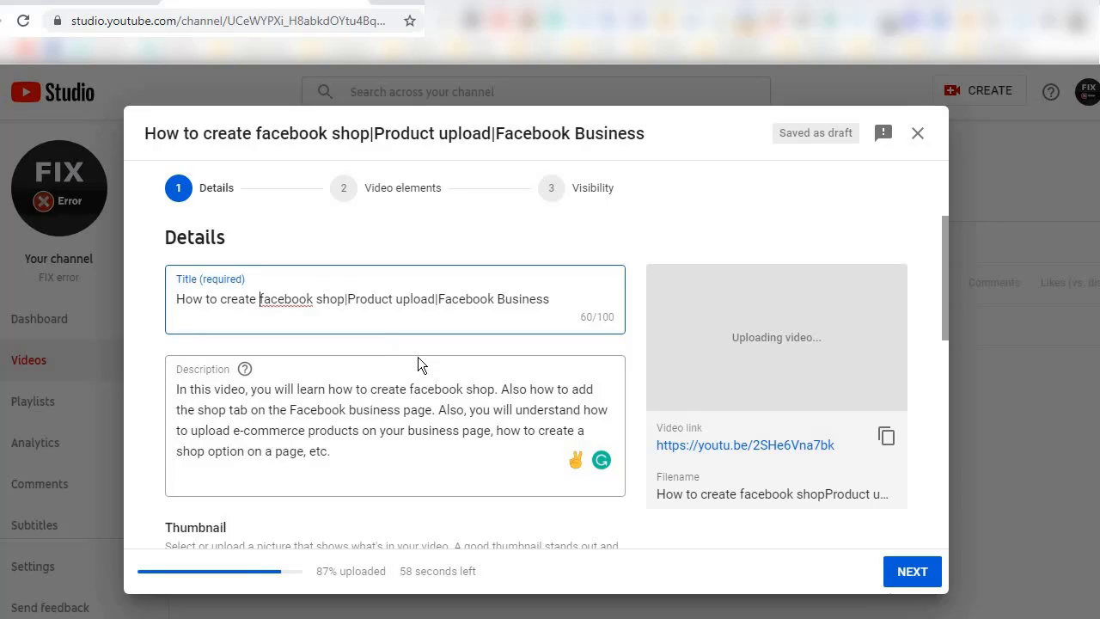
key(Delete)
text(F)
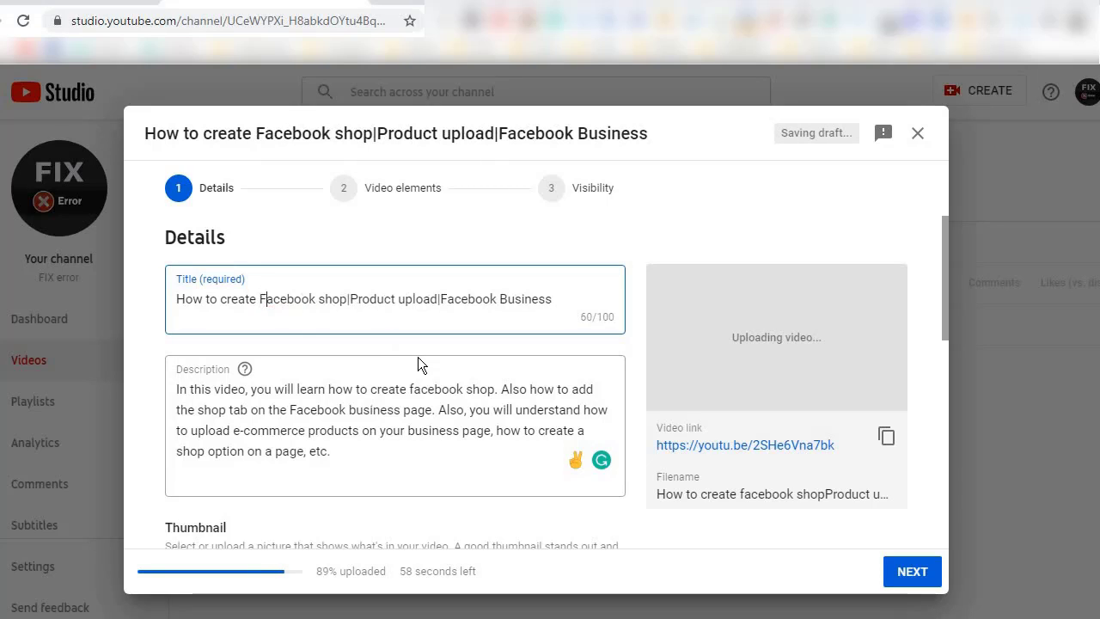
click(422, 439)
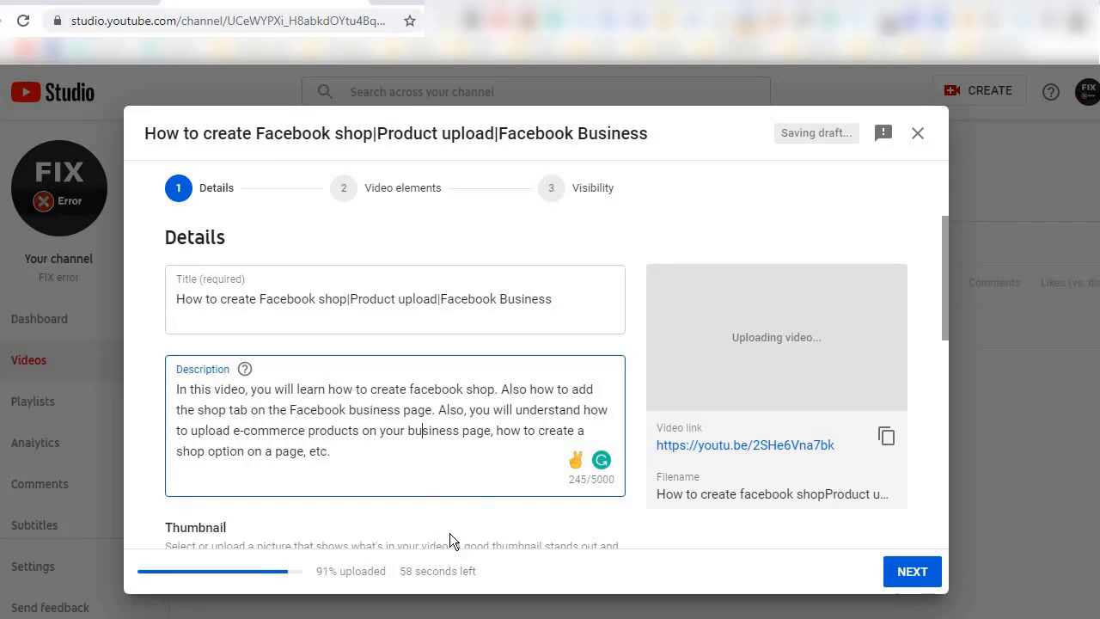
Answer the required audience question with "No, it's not made for kids".
scroll(479, 502, down, 2)
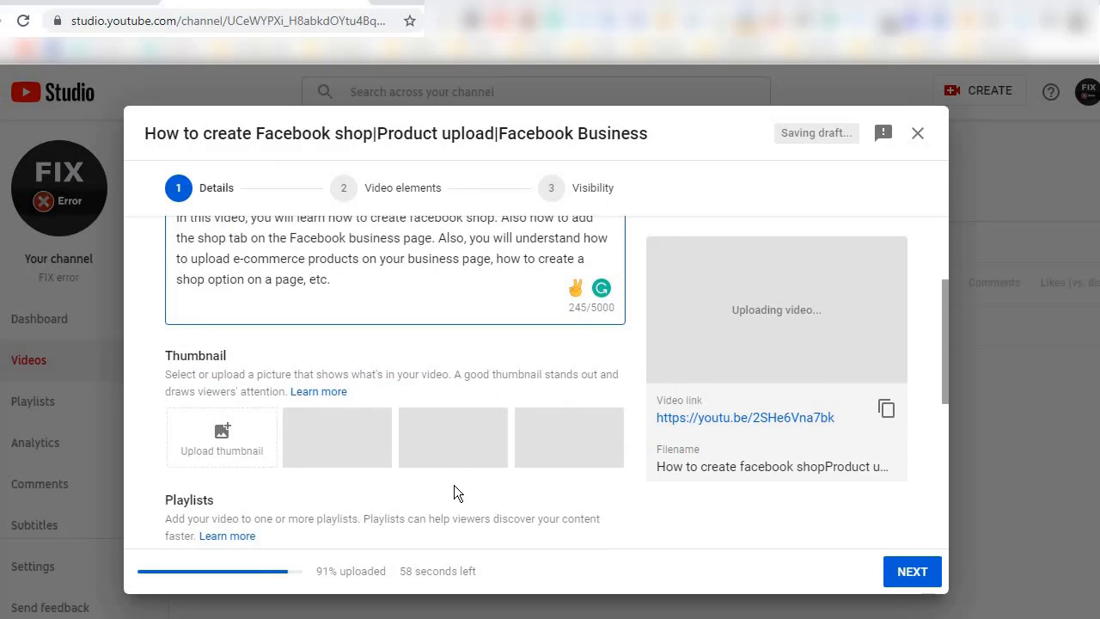
scroll(459, 515, down, 1)
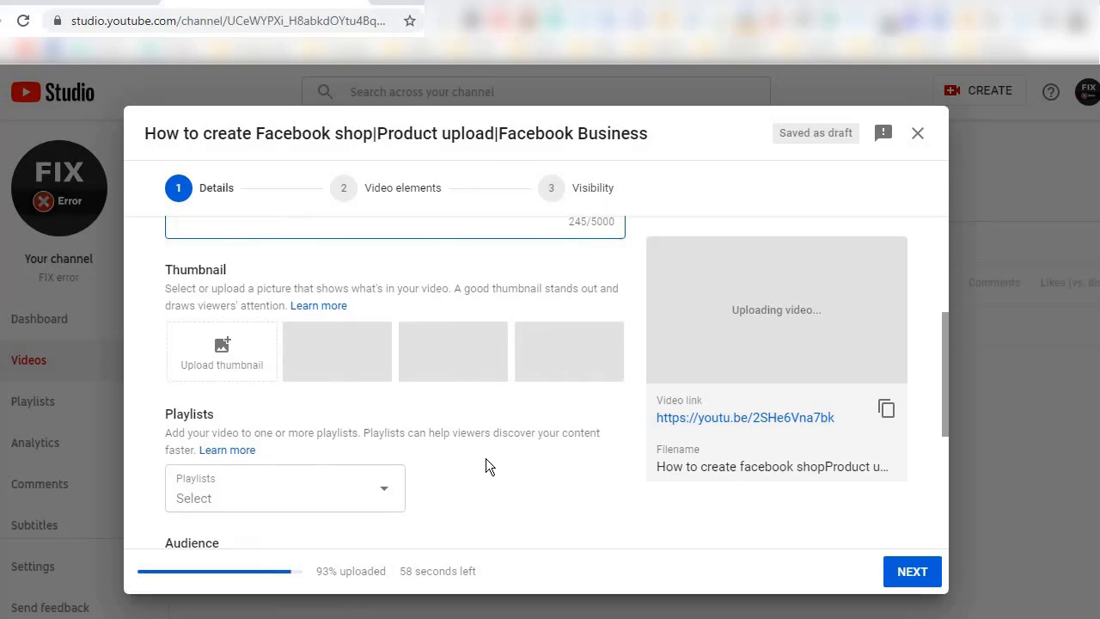
scroll(430, 477, down, 2)
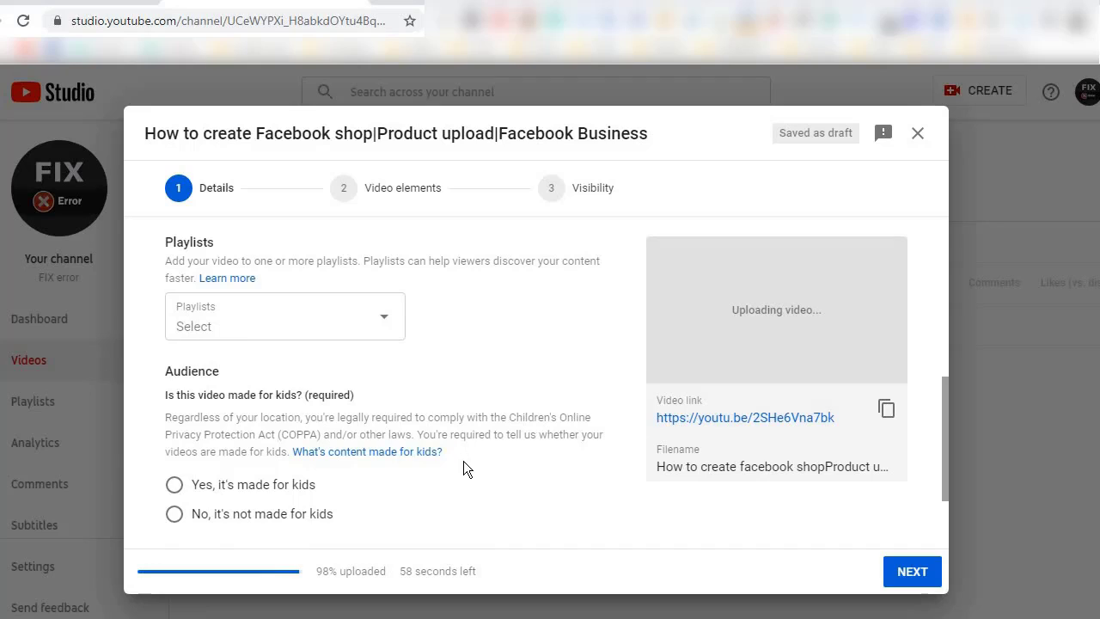
scroll(463, 461, down, 1)
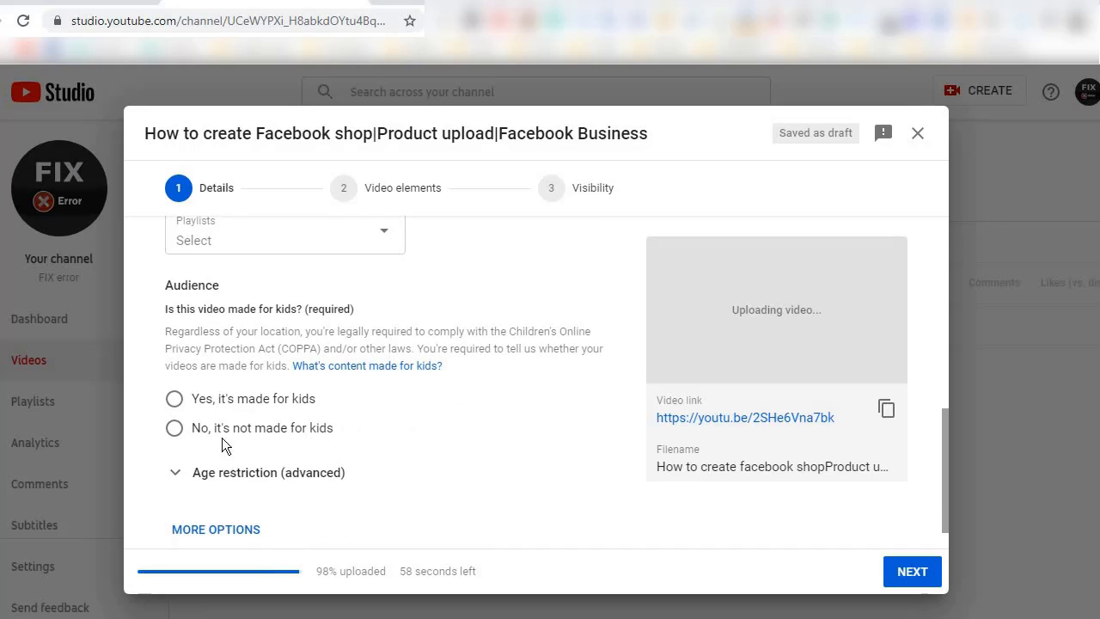
click(175, 430)
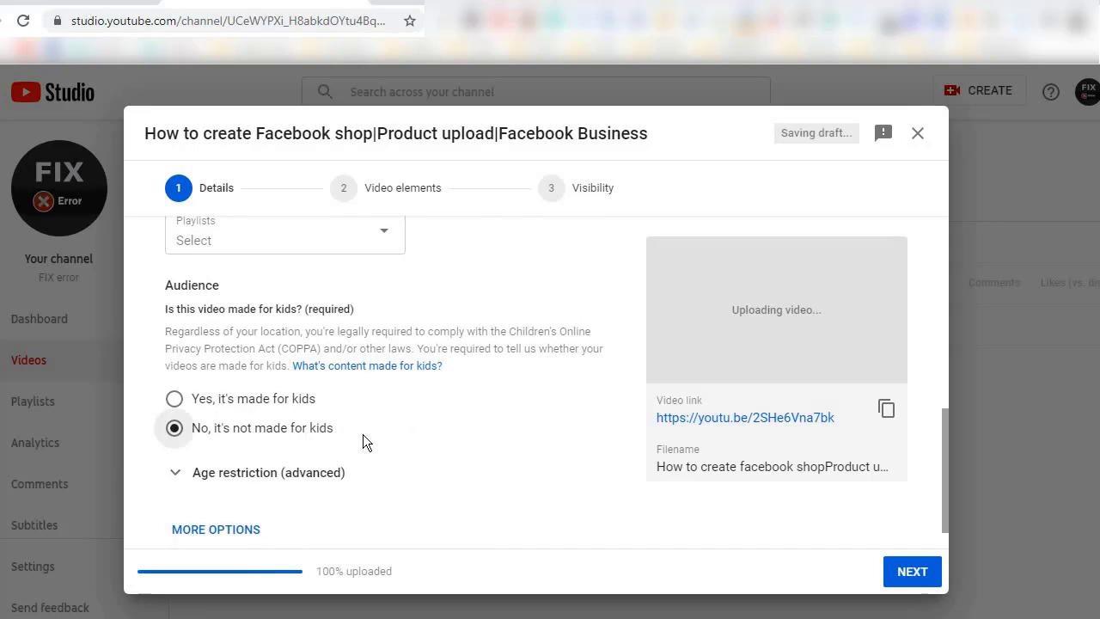
Review the video's details from the audience settings back to the title and description, and check the thumbnail choices.
scroll(455, 472, down, 1)
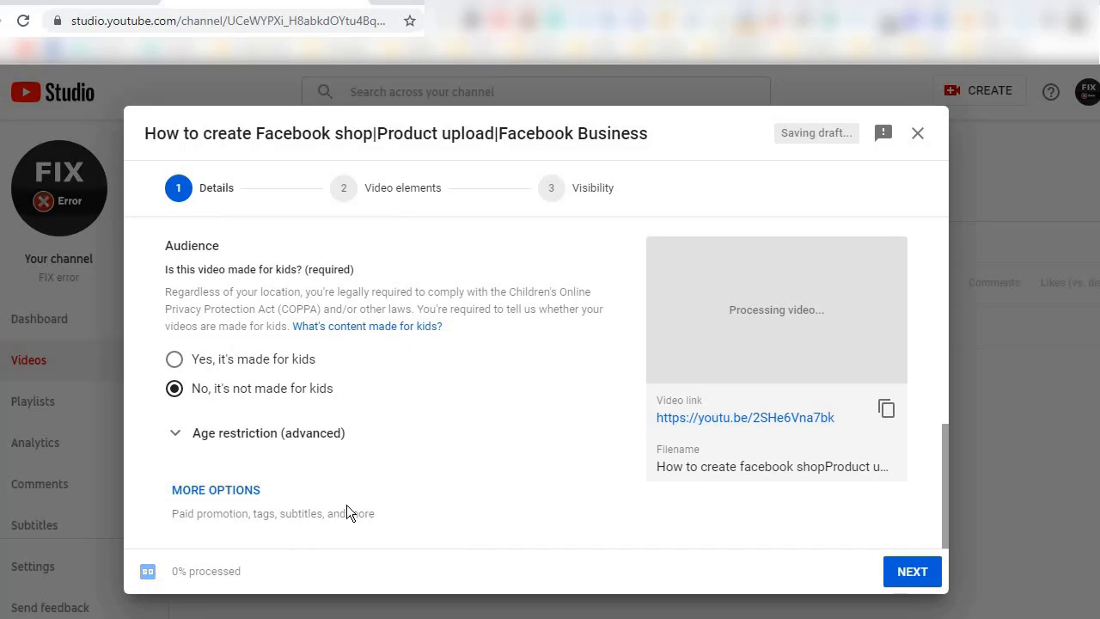
scroll(452, 471, up, 3)
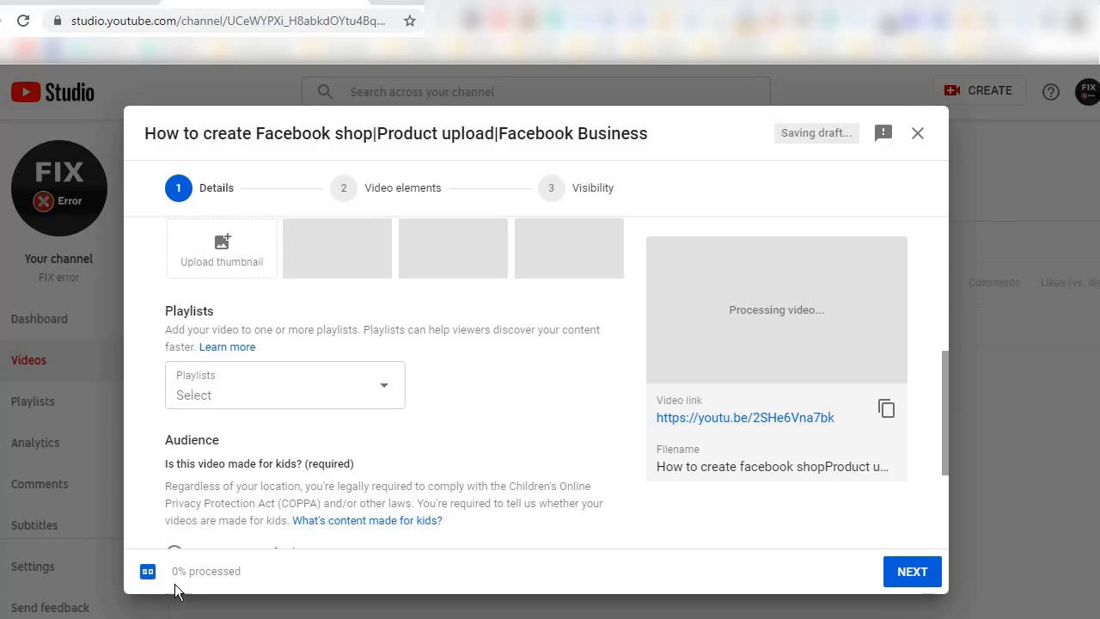
scroll(180, 575, up, 2)
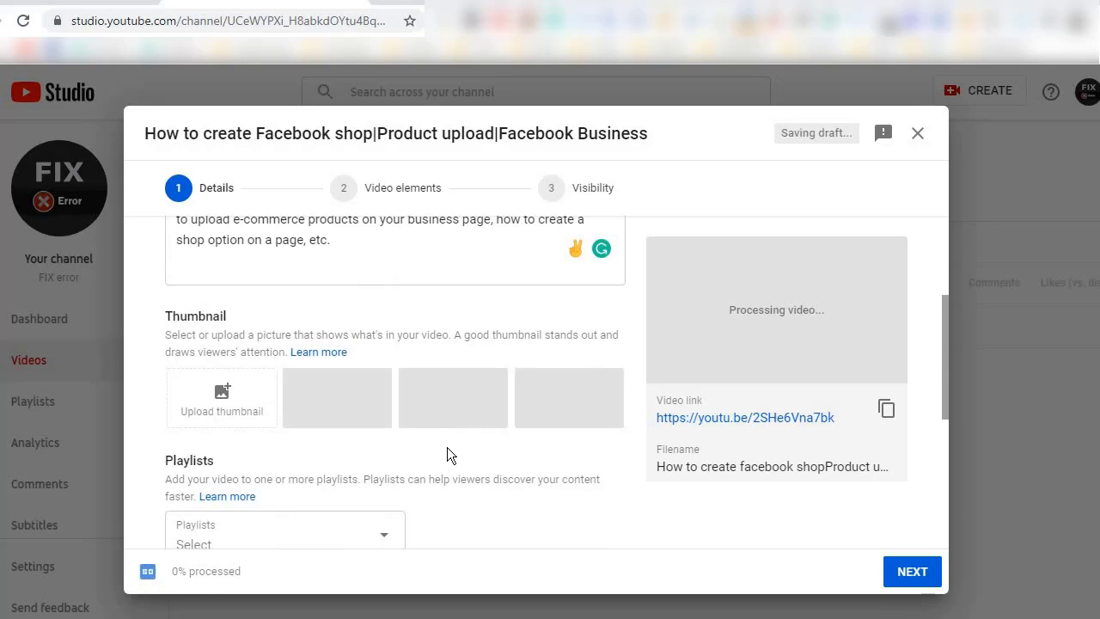
scroll(451, 451, up, 2)
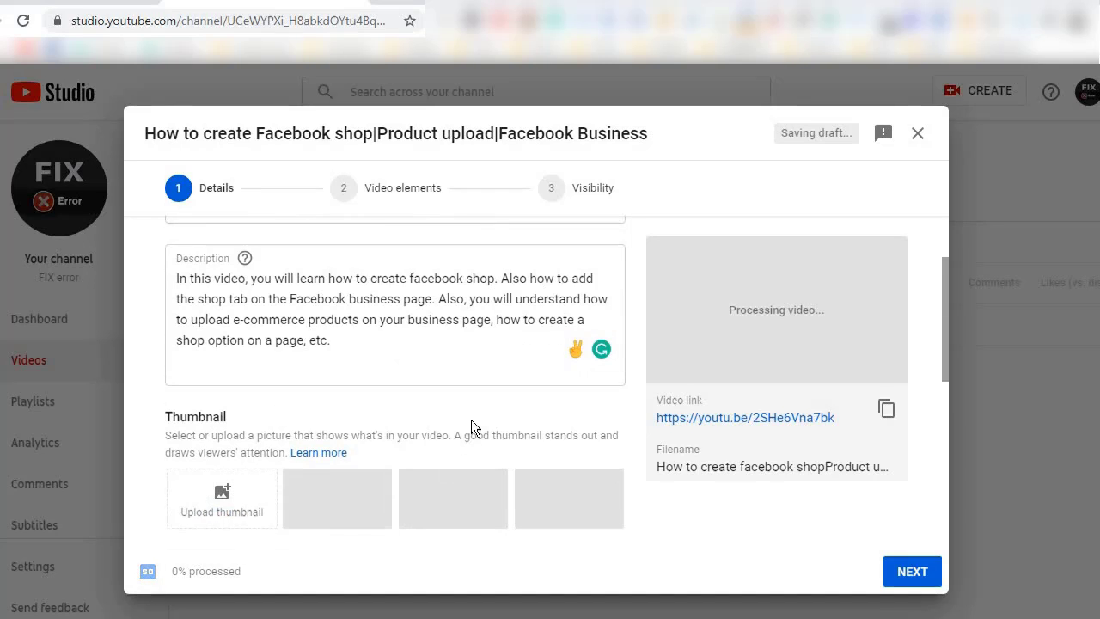
scroll(471, 421, up, 1)
scroll(471, 425, up, 1)
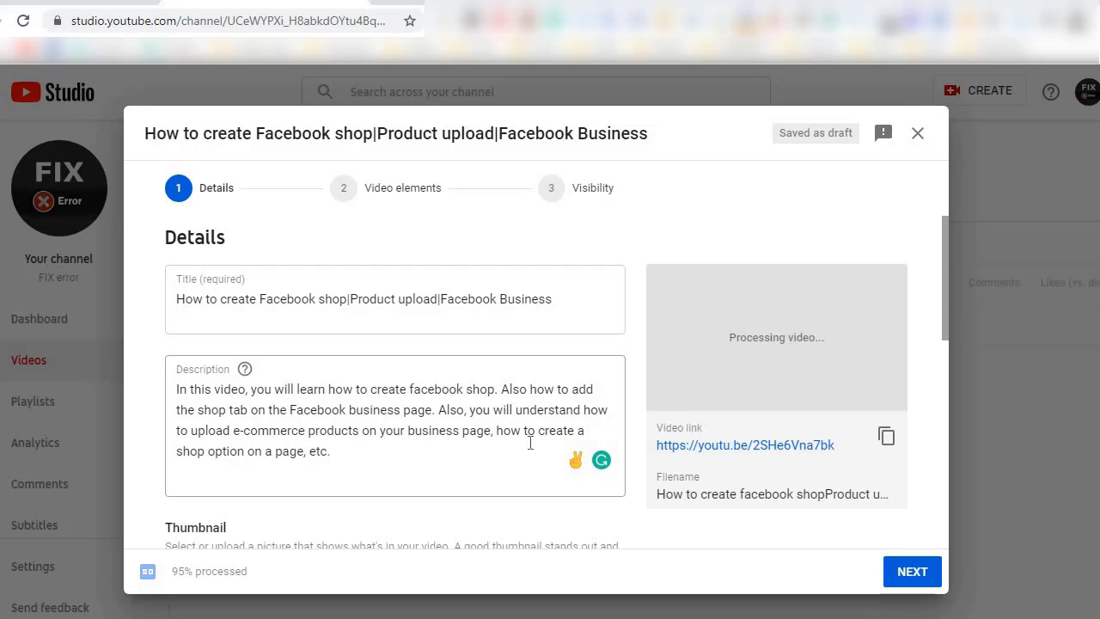
scroll(533, 448, down, 2)
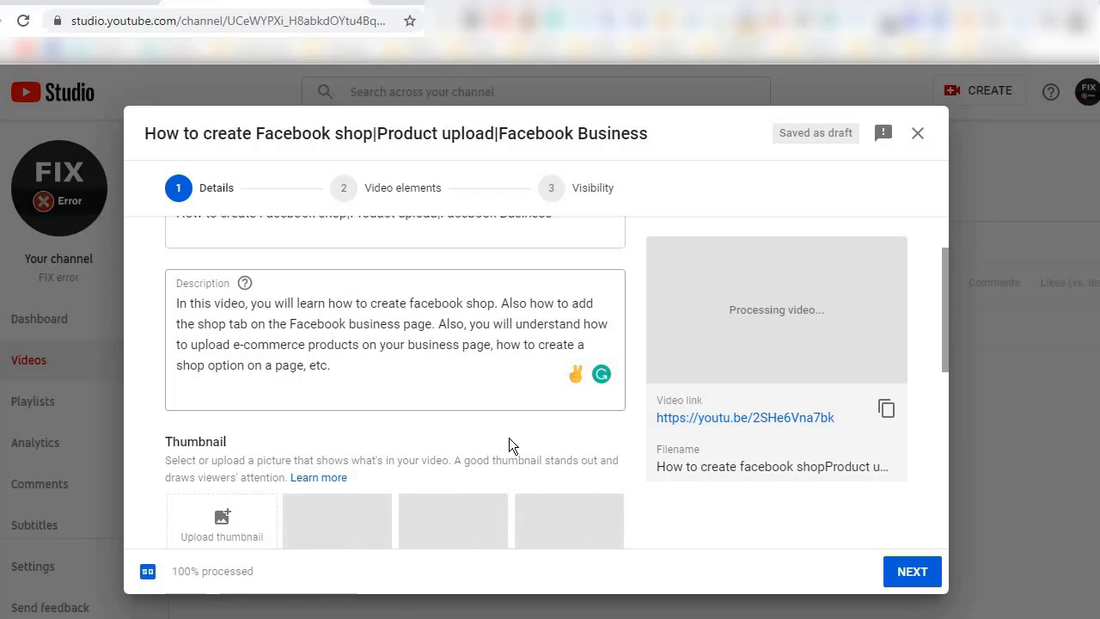
scroll(509, 444, down, 1)
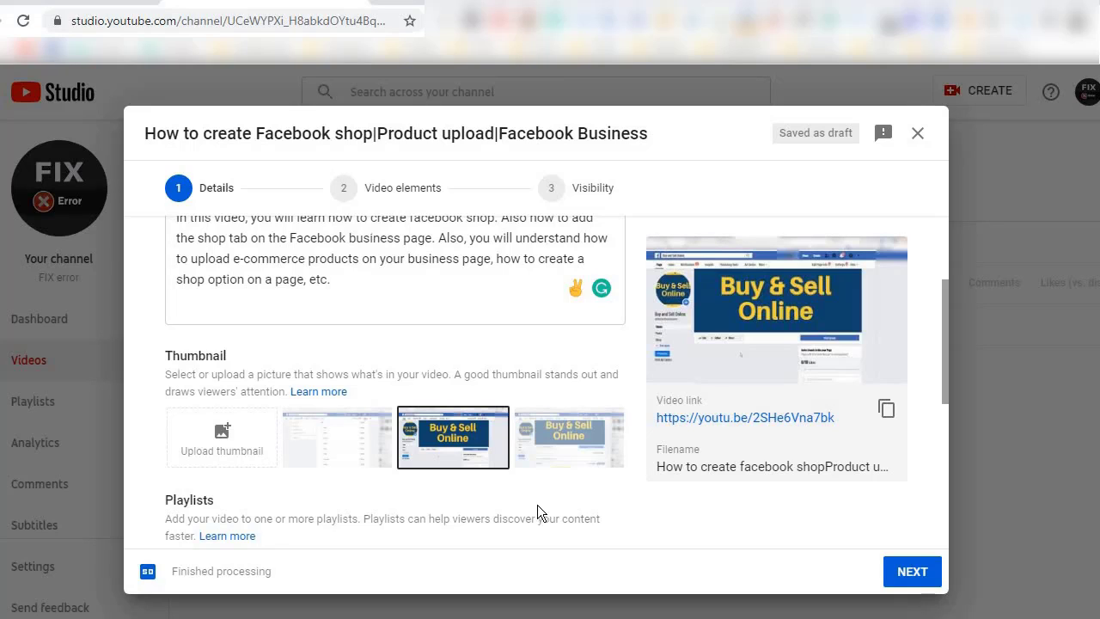
Try out the other suggested thumbnails and settle on the second one, showing the "Buy & Sell Online" banner.
click(320, 454)
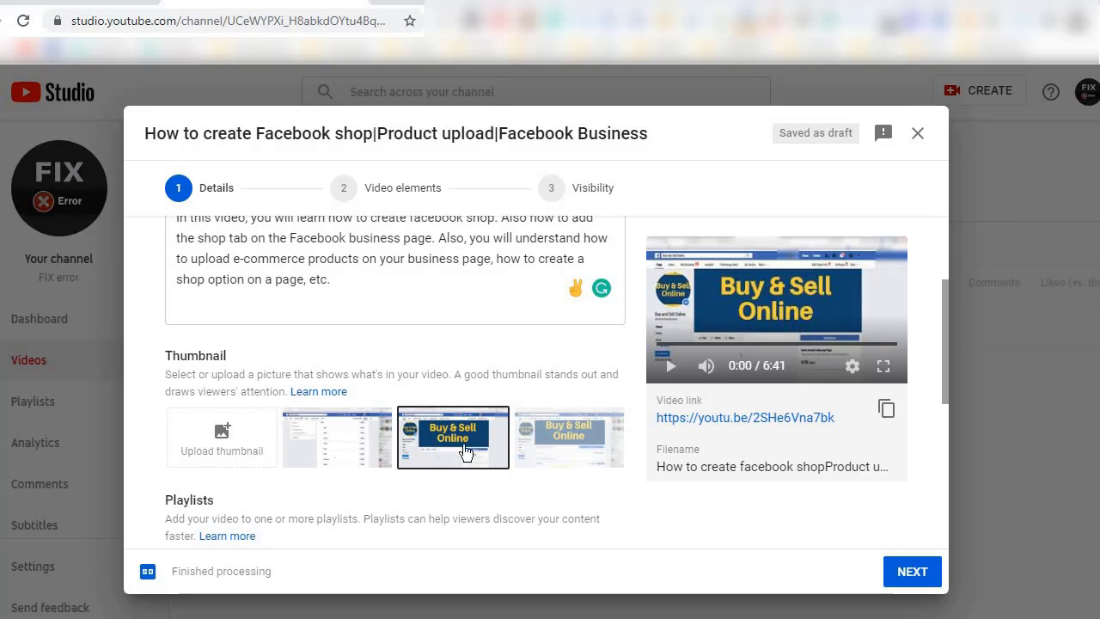
click(556, 448)
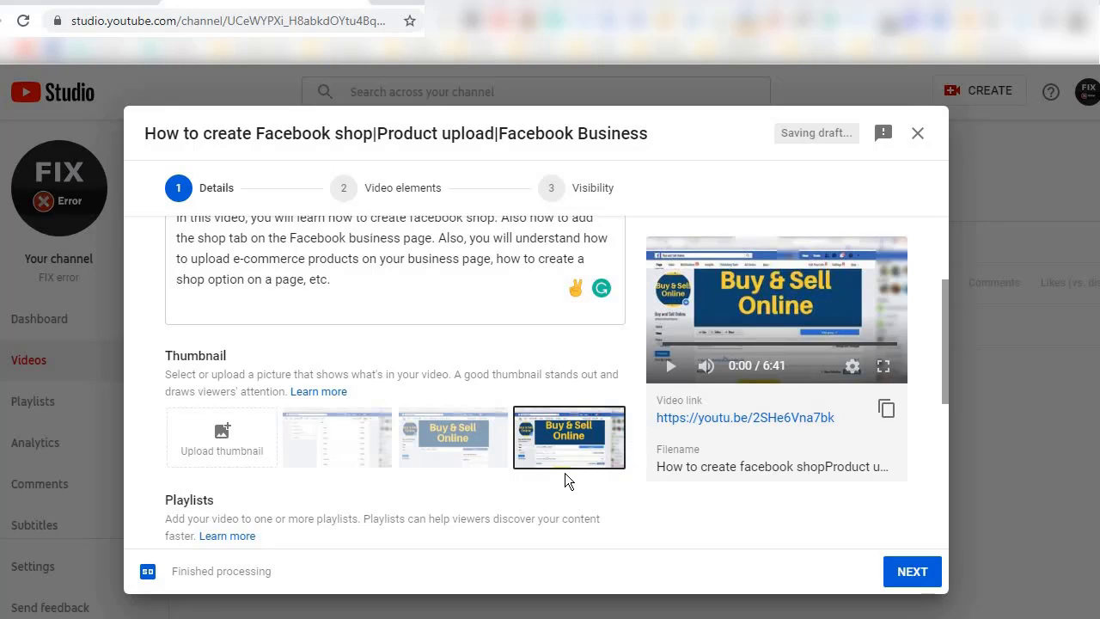
click(441, 447)
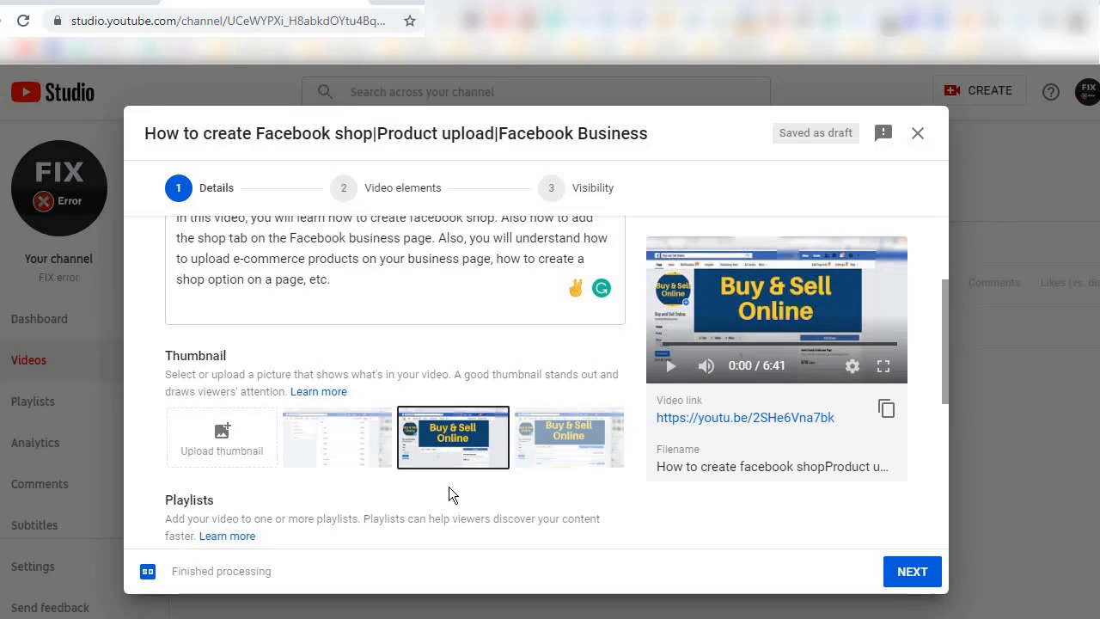
click(326, 432)
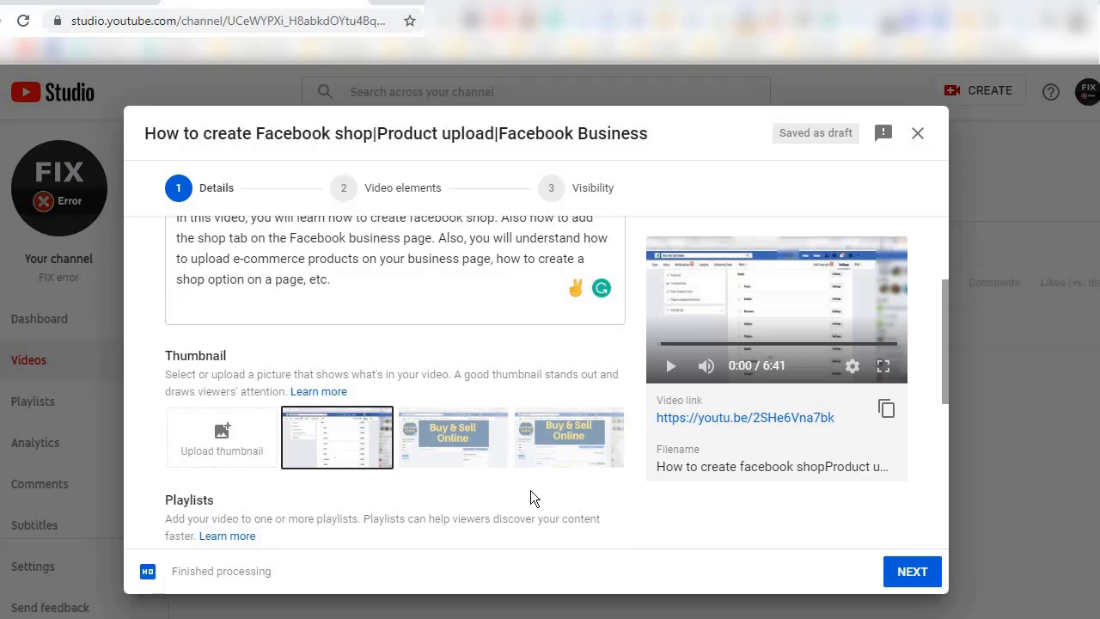
click(472, 456)
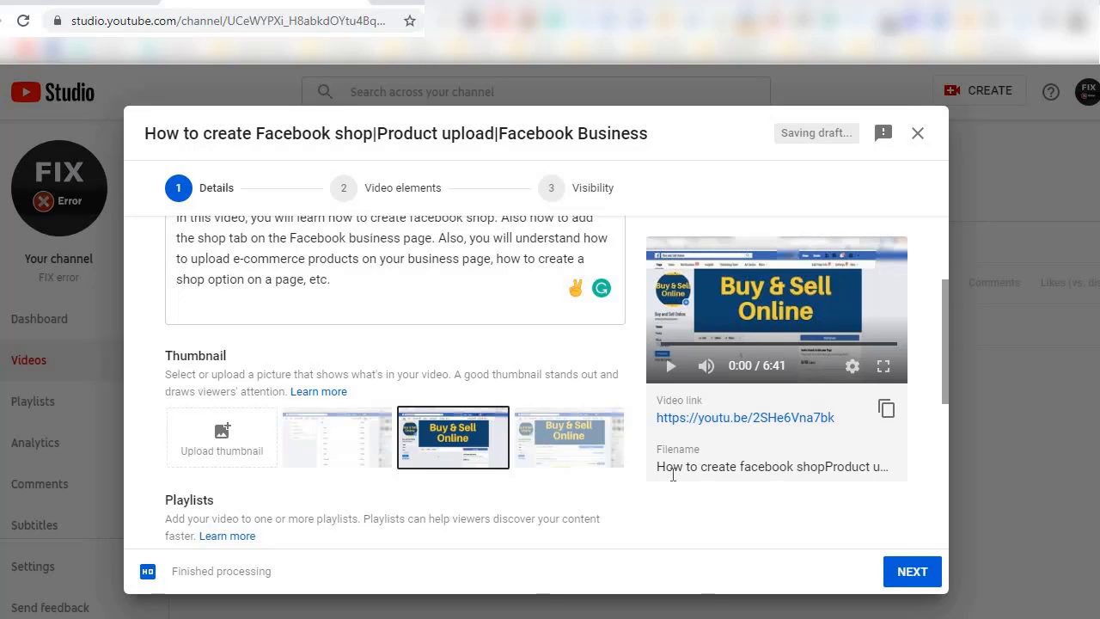
Proceed from the details to the visibility stage without adding an end screen or cards.
scroll(550, 458, down, 3)
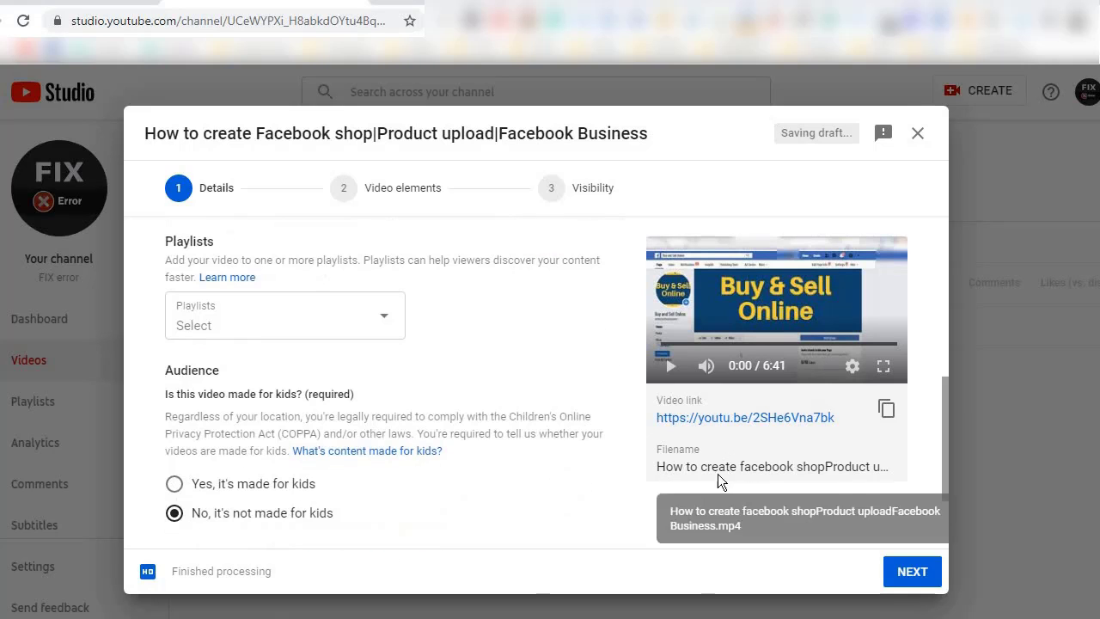
scroll(672, 516, down, 2)
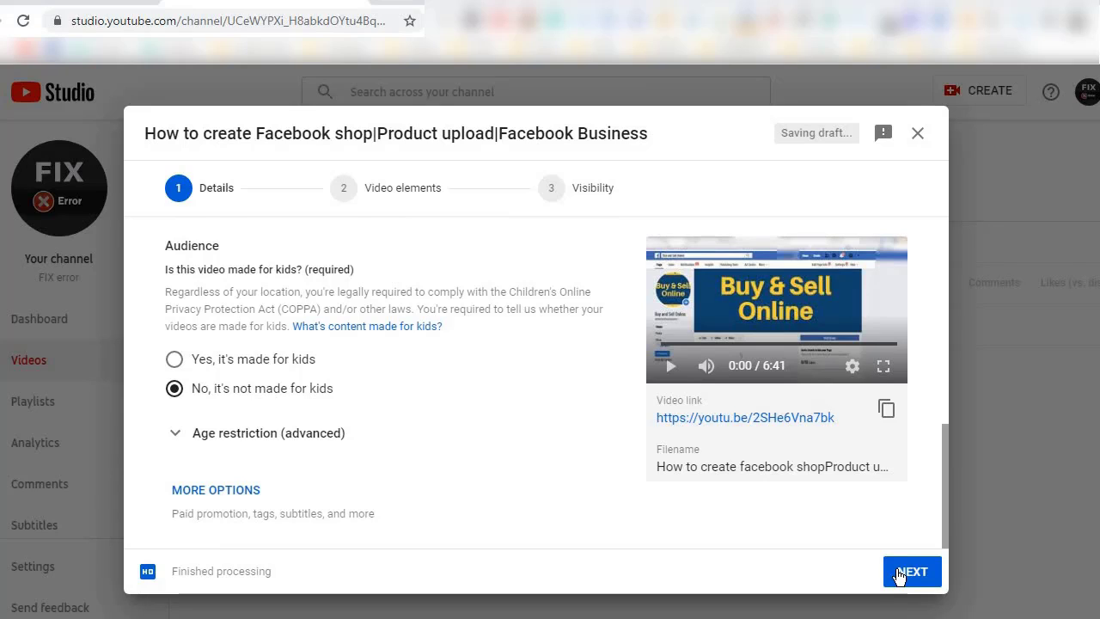
click(898, 574)
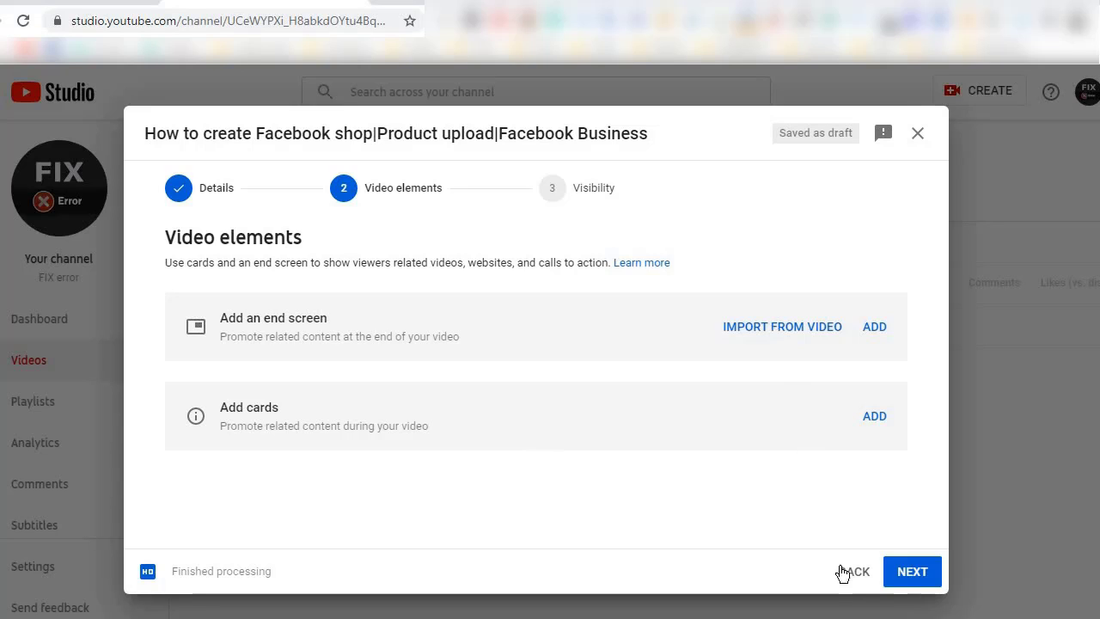
click(916, 572)
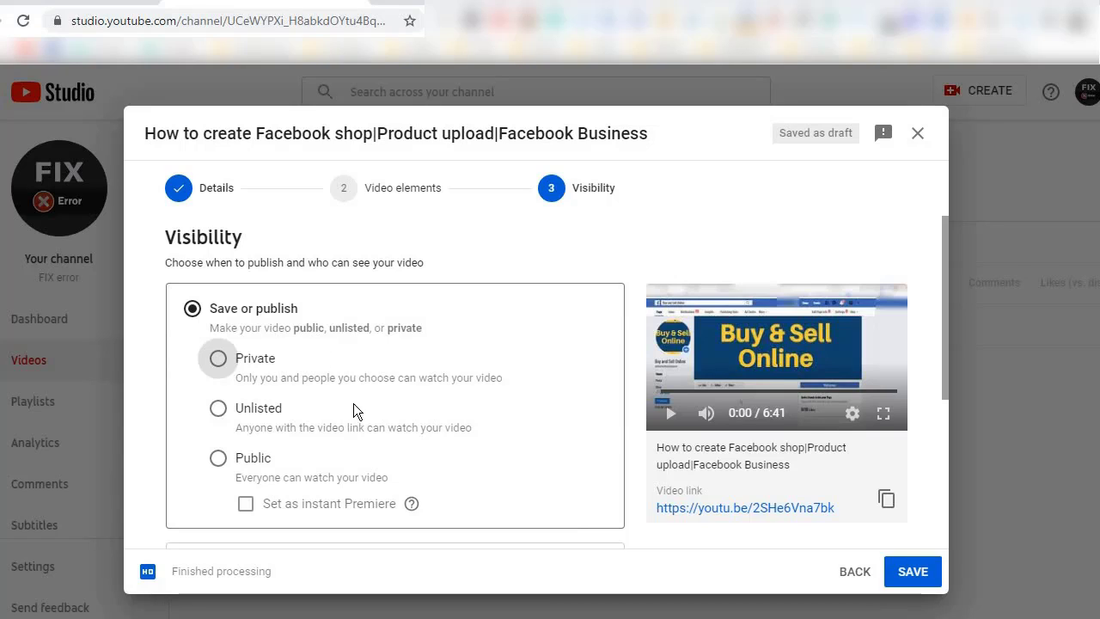
Set the video's visibility to Public, read through the pre-publish checks and publish the video.
scroll(365, 416, down, 1)
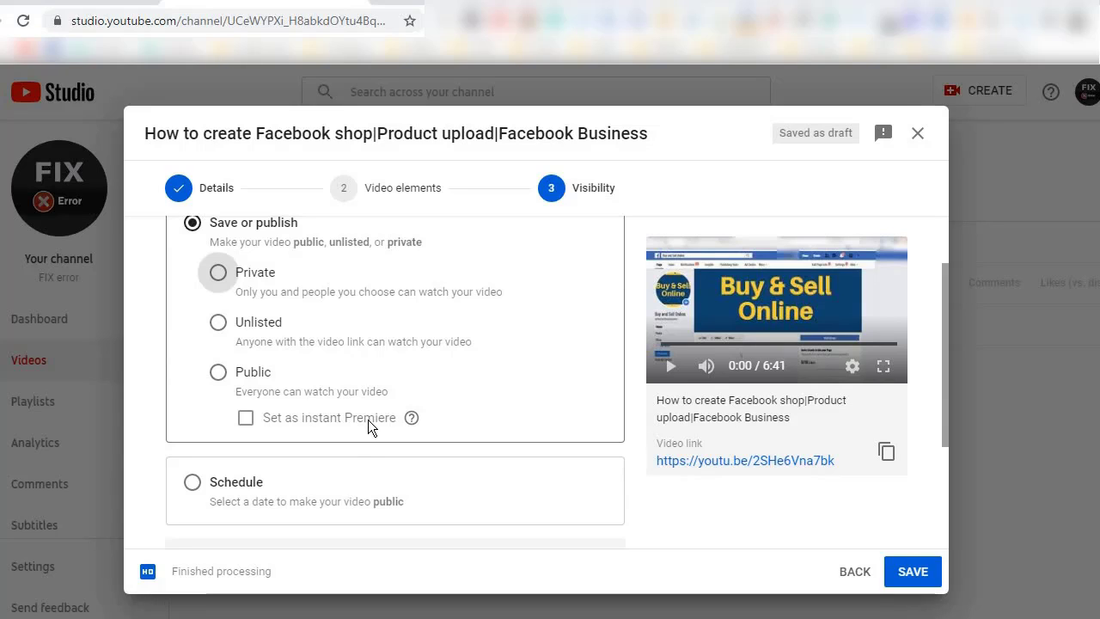
click(218, 372)
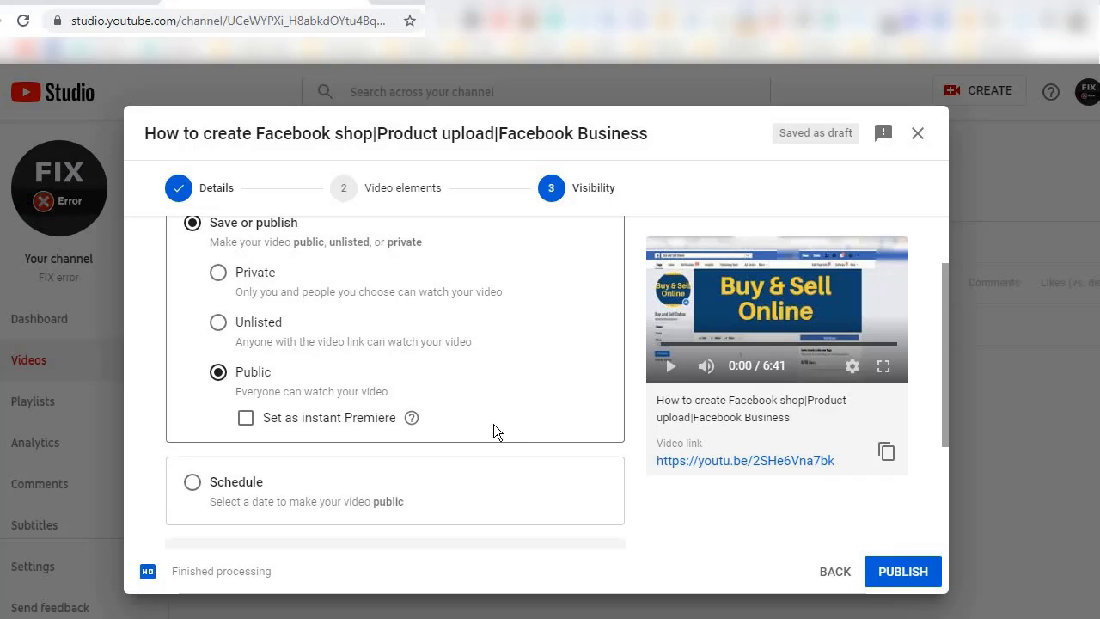
scroll(429, 409, down, 2)
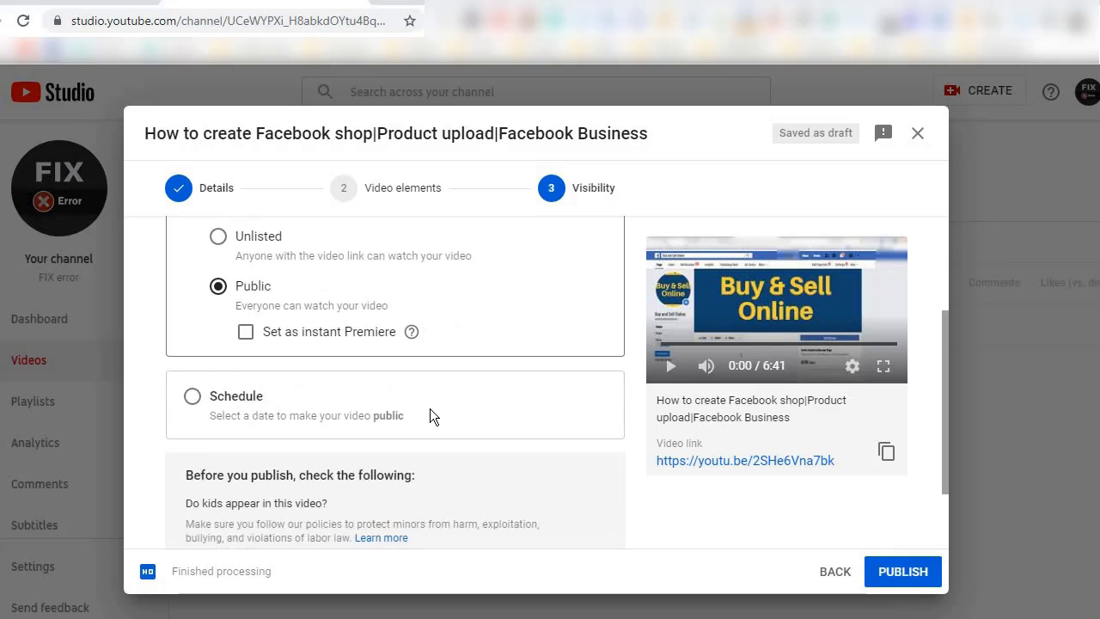
scroll(408, 416, down, 1)
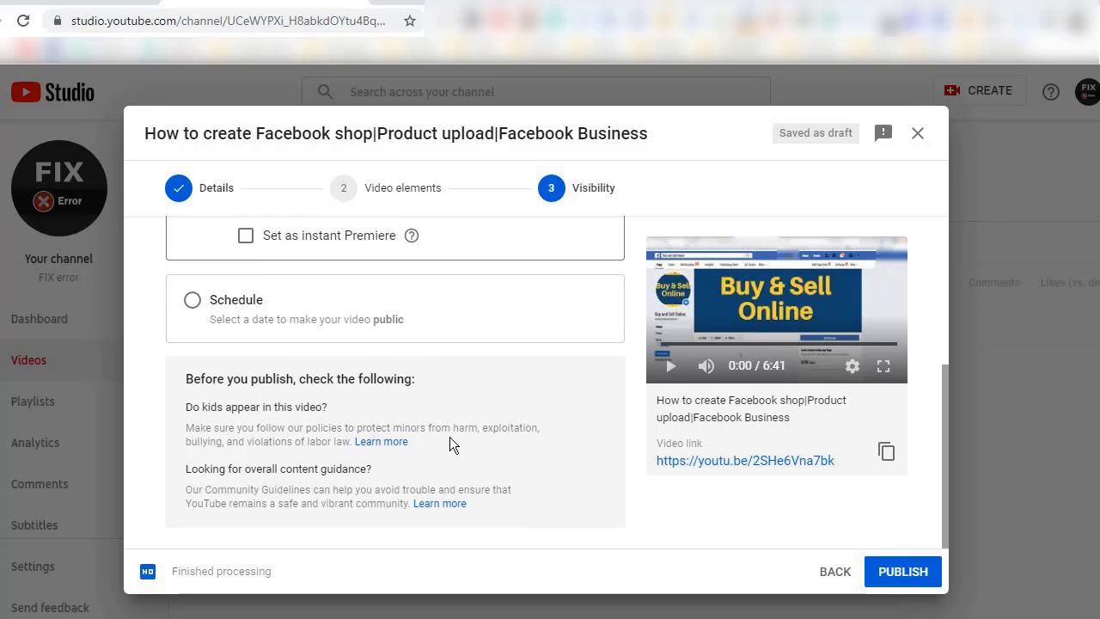
scroll(583, 490, up, 3)
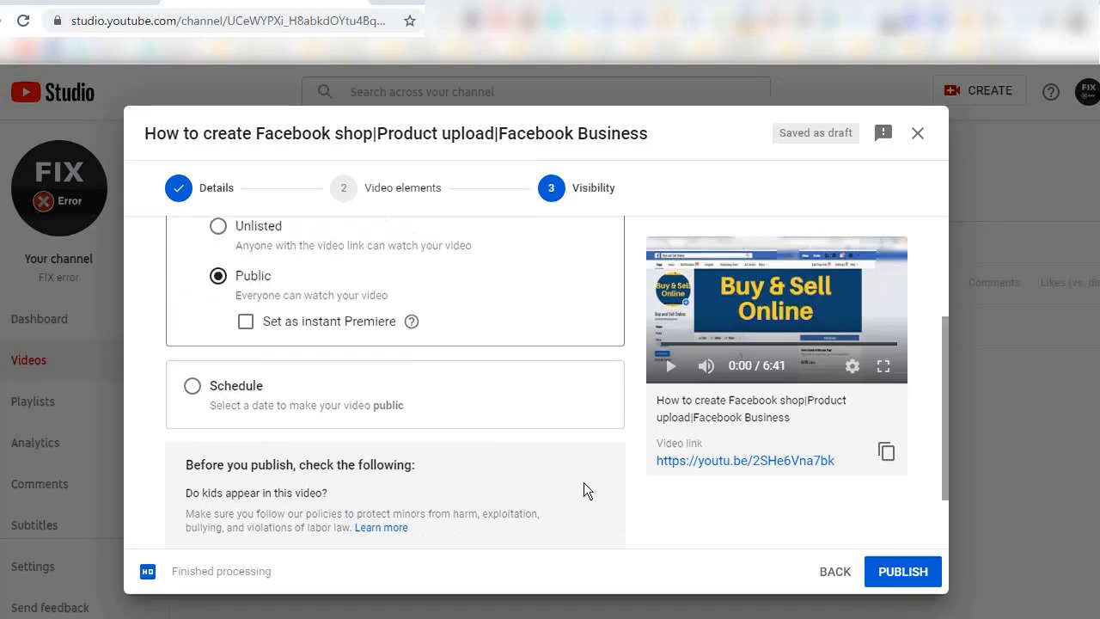
scroll(597, 461, down, 3)
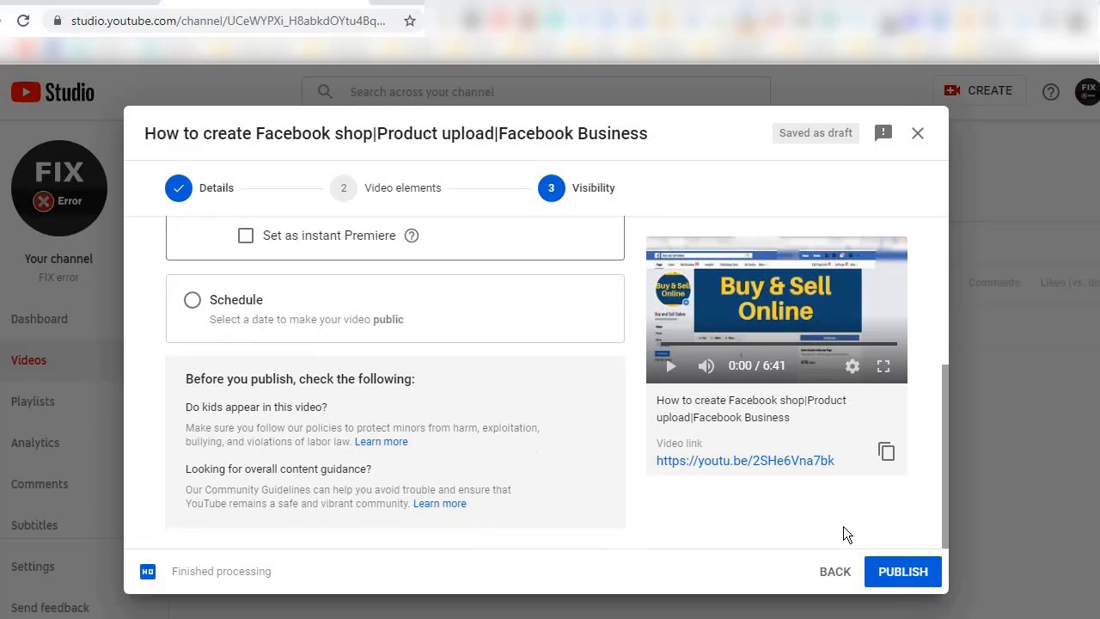
click(904, 571)
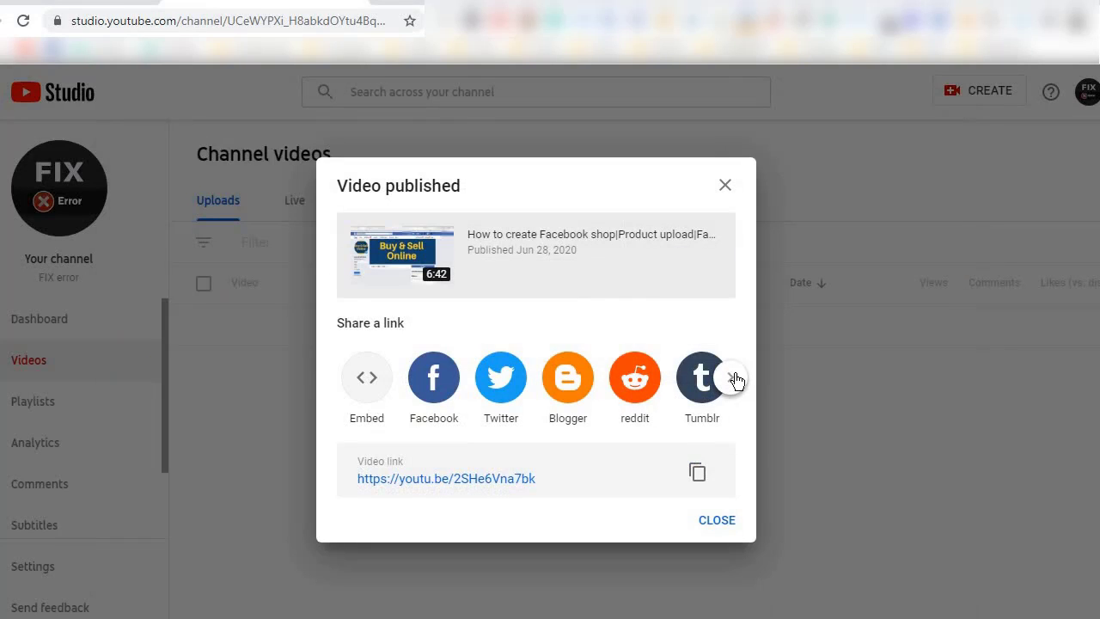
Copy the published video's link and close the publishing confirmation.
click(697, 474)
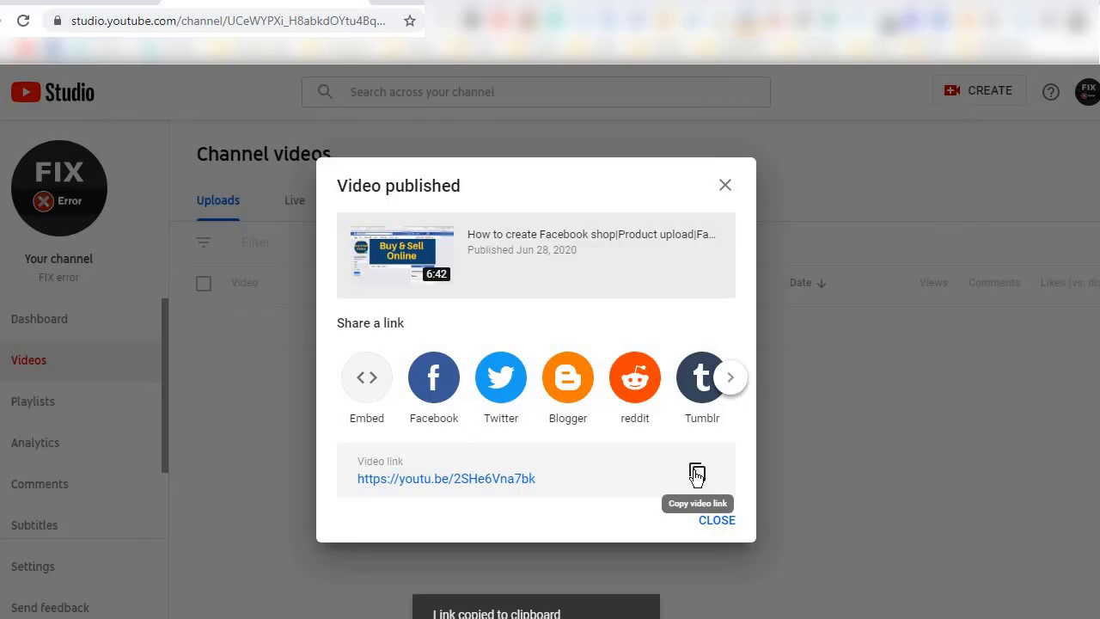
click(715, 521)
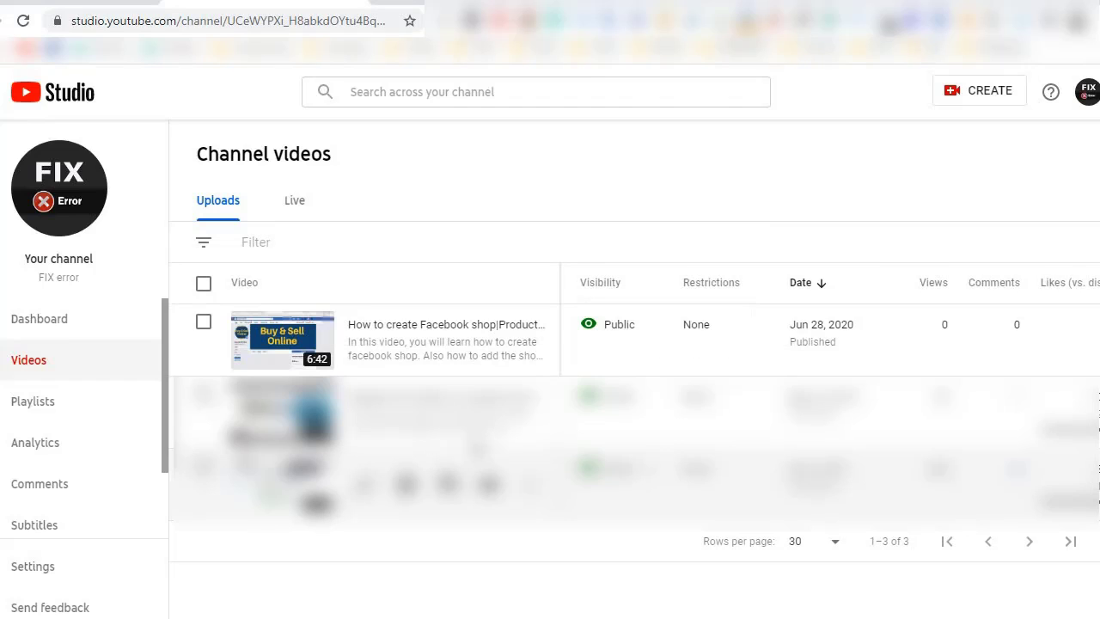
Examine the published video's entry in the channel's uploads, including its visibility, date, views, likes and available actions.
mouse_move(579, 361)
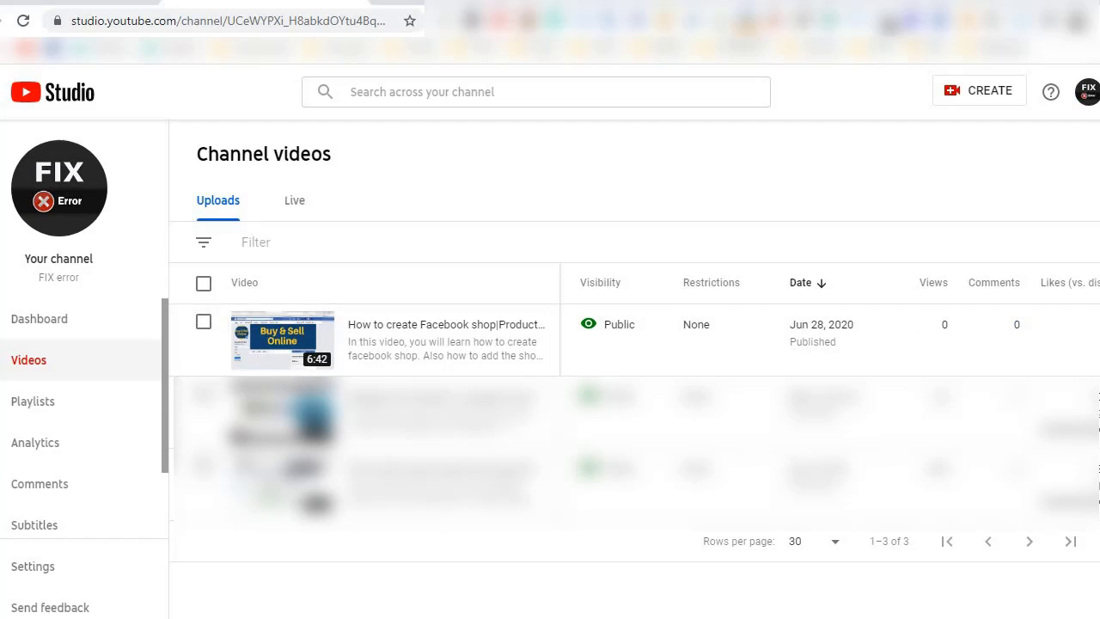
scroll(829, 396, right, 1)
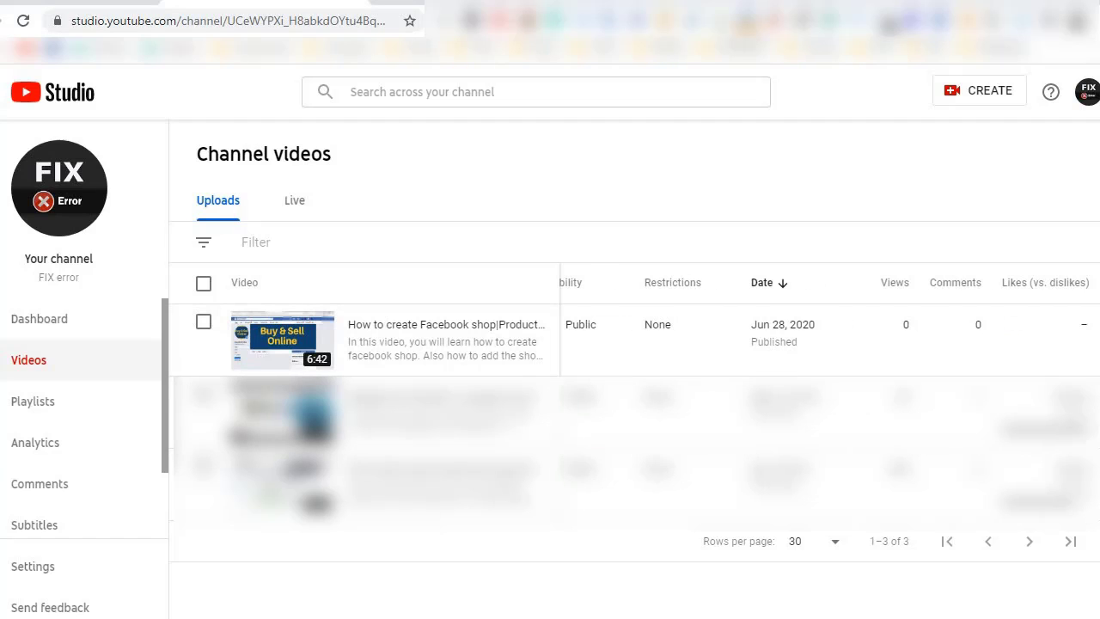
scroll(829, 395, left, 1)
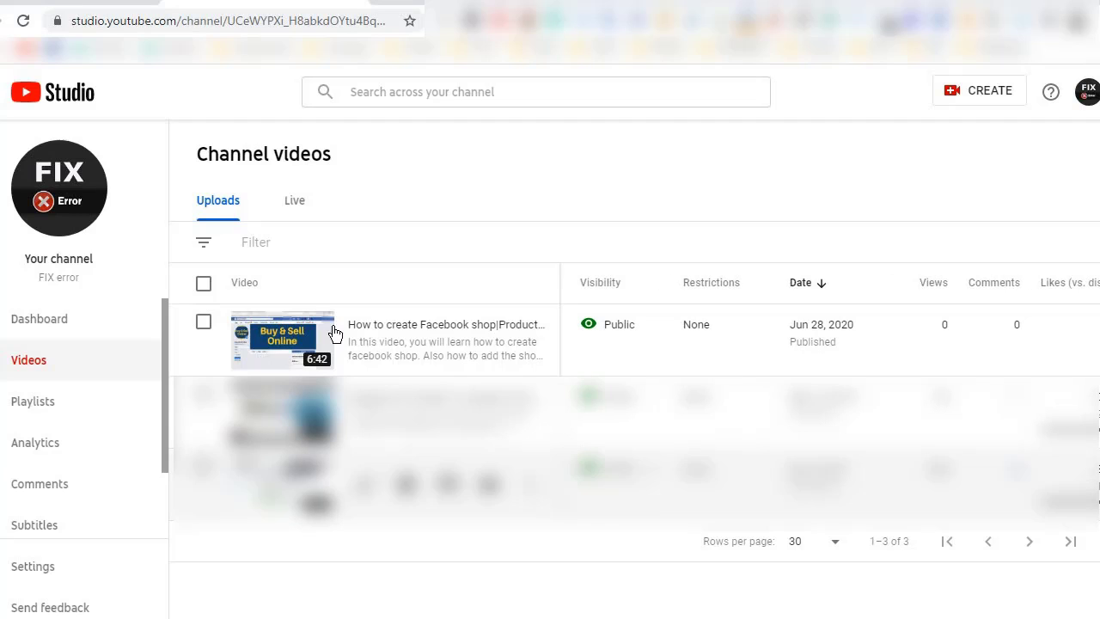
mouse_move(432, 329)
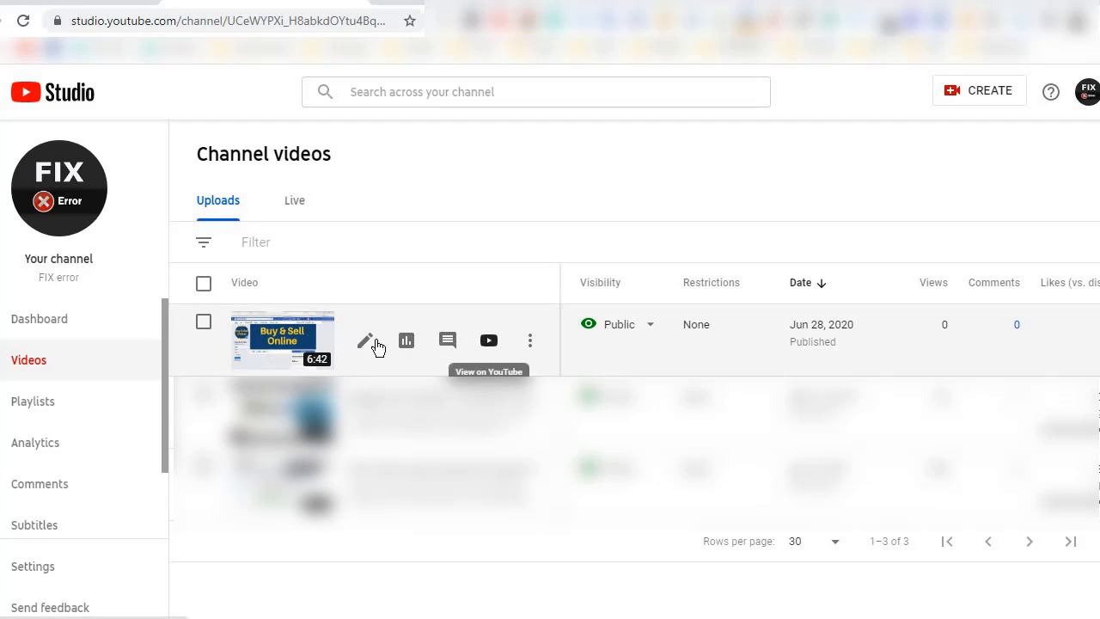